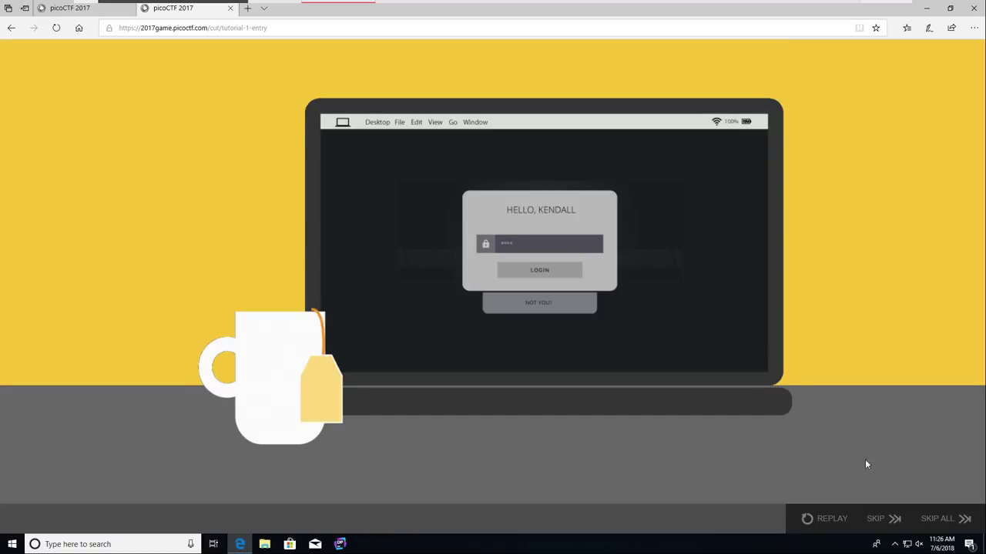
# Skip the intro and open the Color challenge to show its Tutorial 3 description.
pyautogui.click(942, 520)
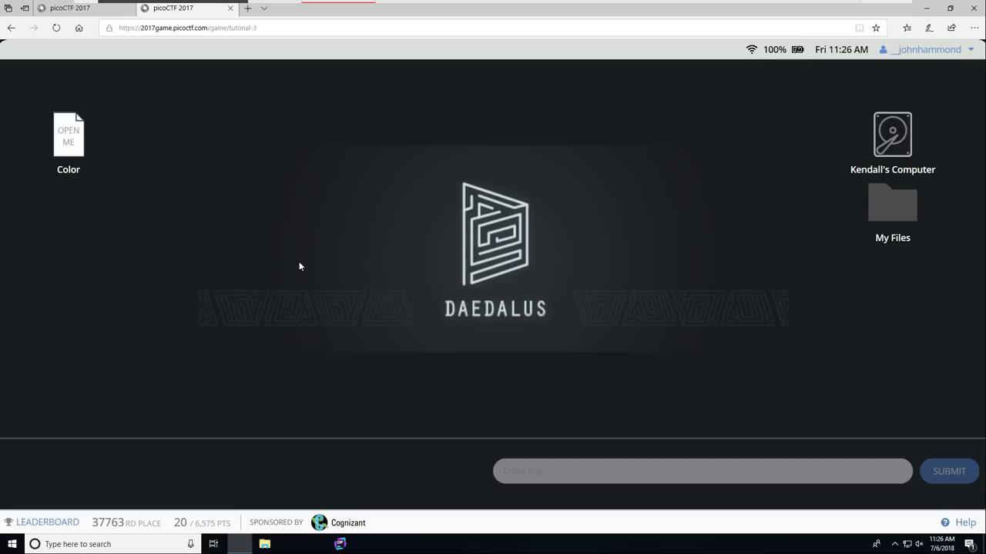
pyautogui.click(67, 171)
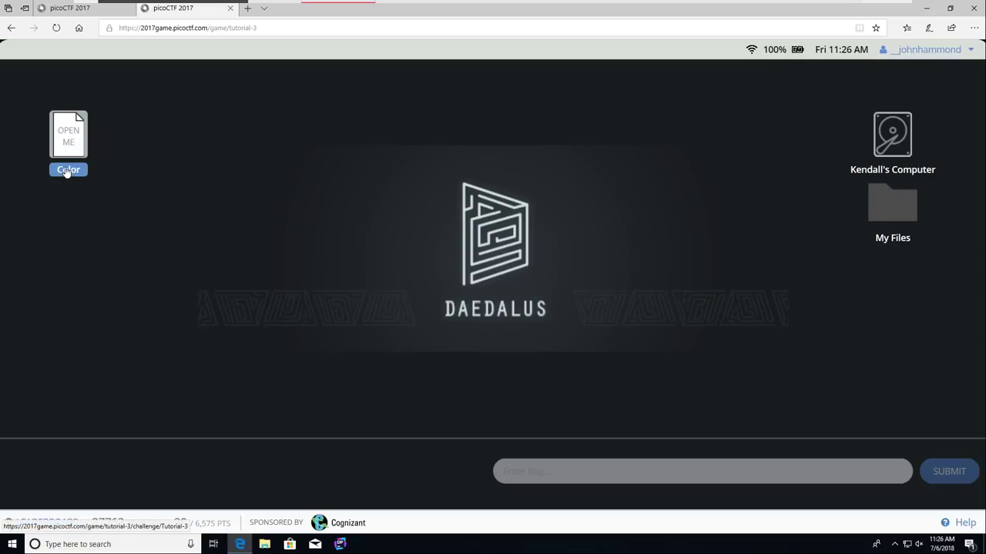
pyautogui.click(68, 154)
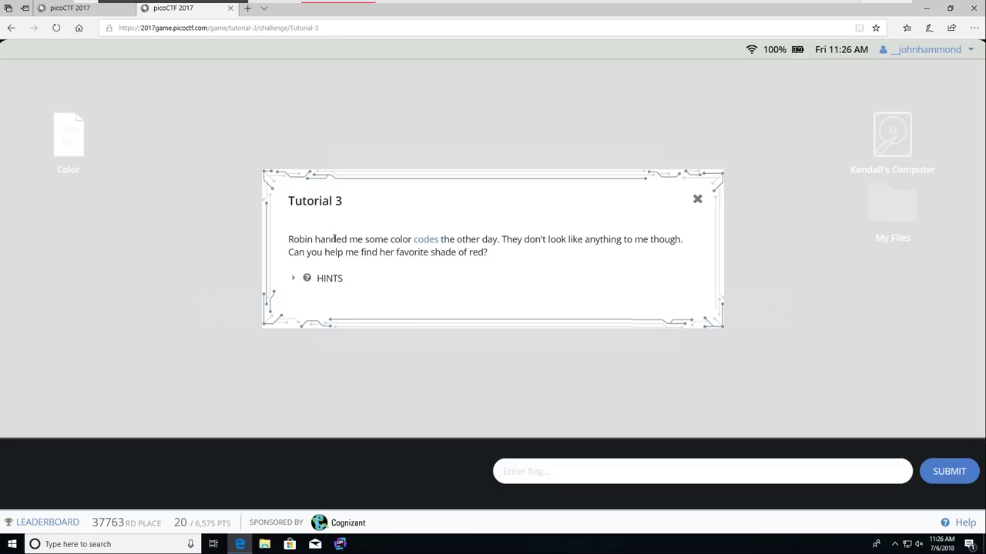
# Expand the Tutorial 3 hints to reveal the advice to use search engines.
pyautogui.moveTo(288, 201); pyautogui.dragTo(344, 201)
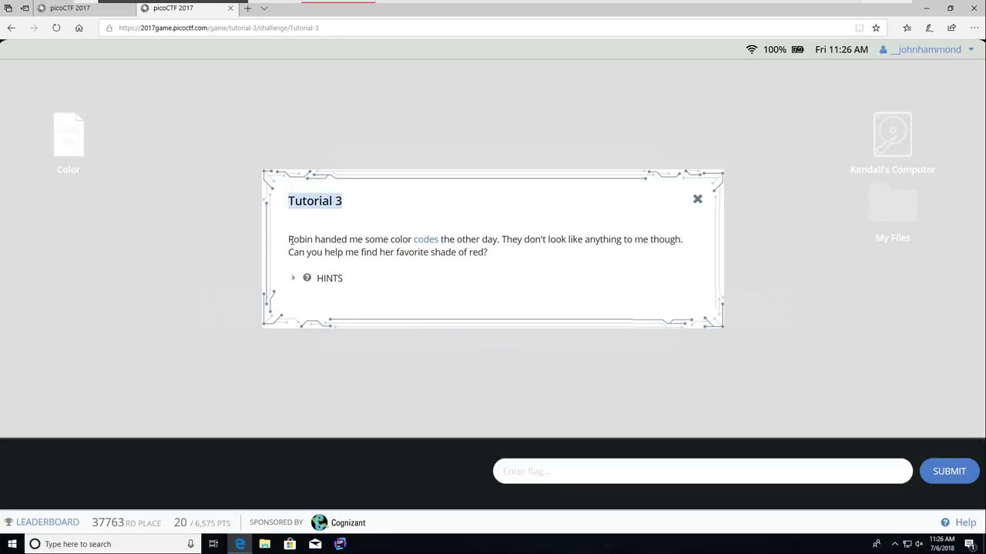
pyautogui.moveTo(288, 240); pyautogui.dragTo(316, 241)
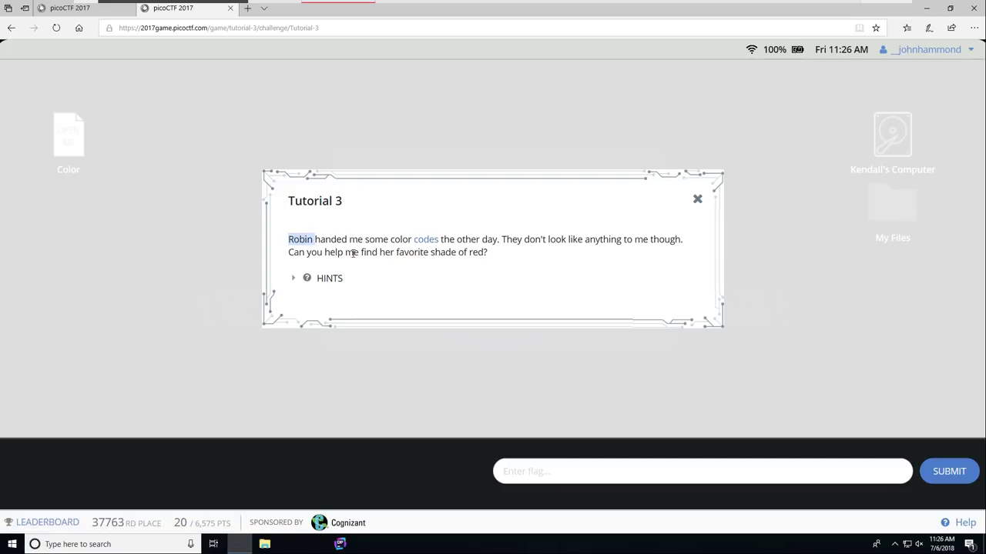
pyautogui.click(292, 280)
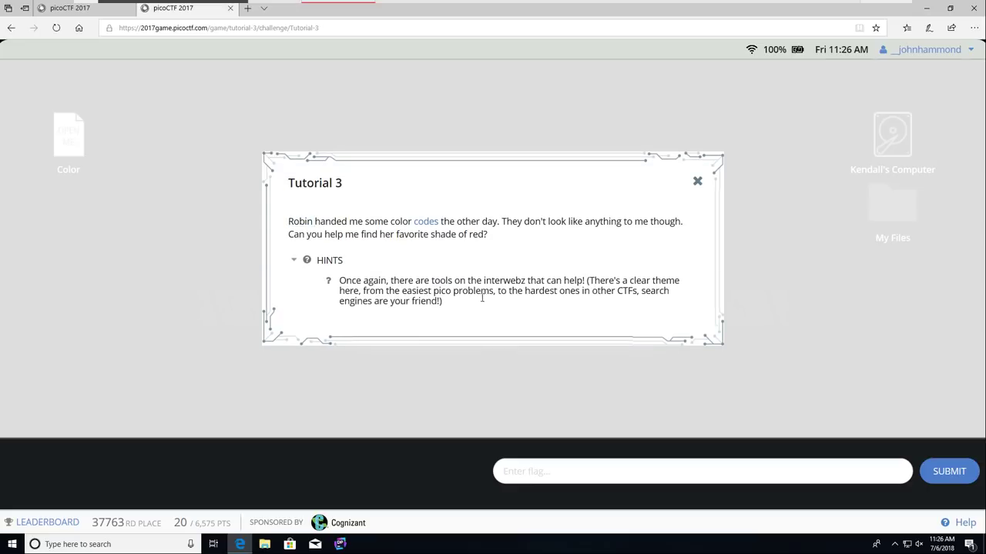
pyautogui.moveTo(484, 306); pyautogui.dragTo(449, 282)
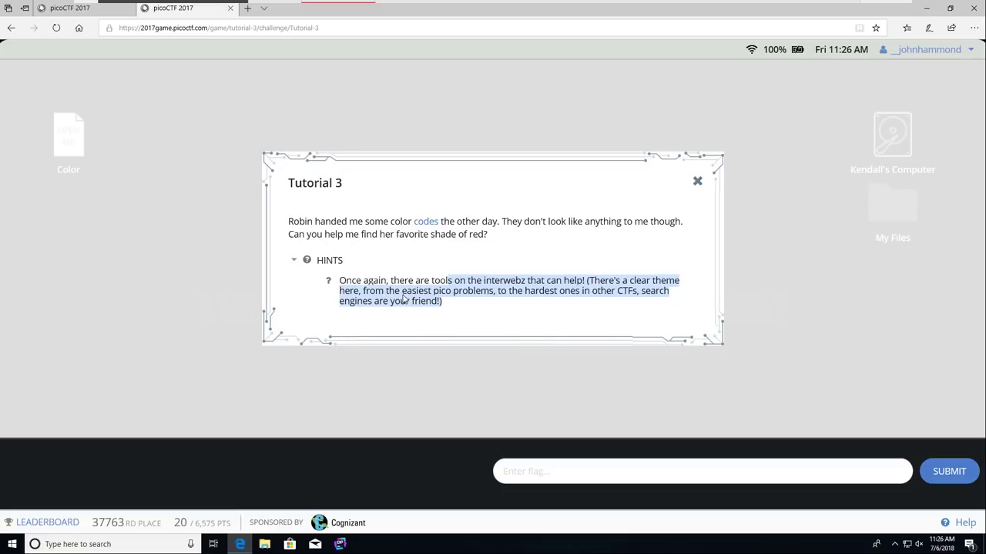
pyautogui.click(454, 303)
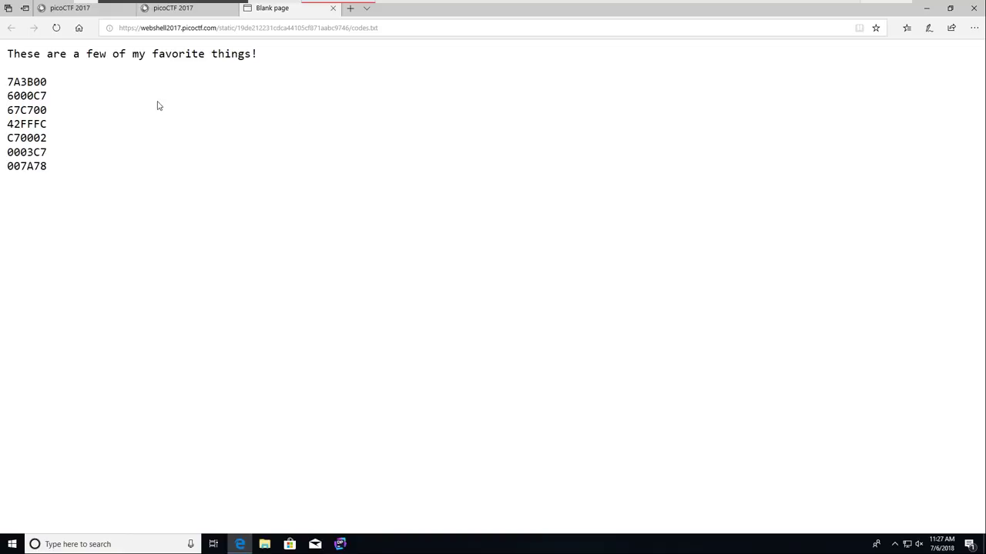
# Enlarge the list of seven hex codes and select the first code, 7A3B00.
pyautogui.hotkey('ctrl', '+')
pyautogui.hotkey('ctrl', '+')
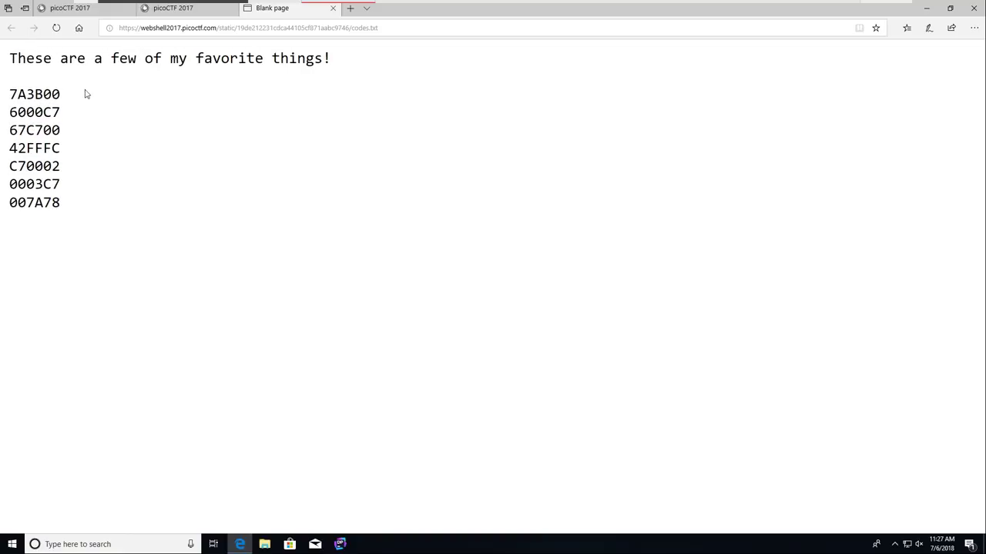
pyautogui.moveTo(87, 95); pyautogui.dragTo(3, 94)
pyautogui.moveTo(74, 117); pyautogui.dragTo(3, 113)
pyautogui.click(88, 133)
pyautogui.moveTo(86, 136); pyautogui.dragTo(3, 131)
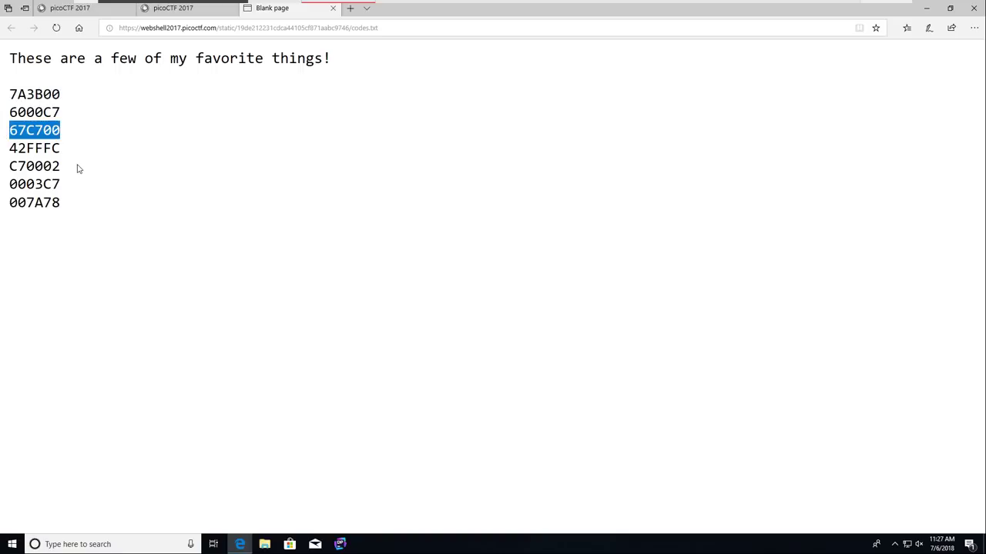
pyautogui.click(78, 167)
pyautogui.moveTo(62, 94); pyautogui.dragTo(3, 94)
pyautogui.hotkey('ctrl', 'c')
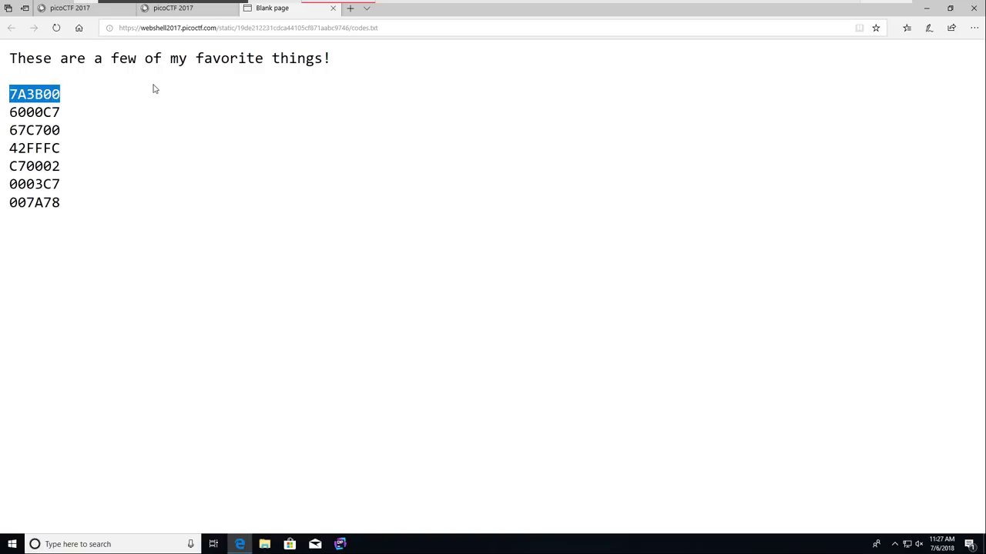
# Search Google for the hex code 7A3B00 in a new tab.
pyautogui.hotkey('ctrl', 't')
pyautogui.write('google.')
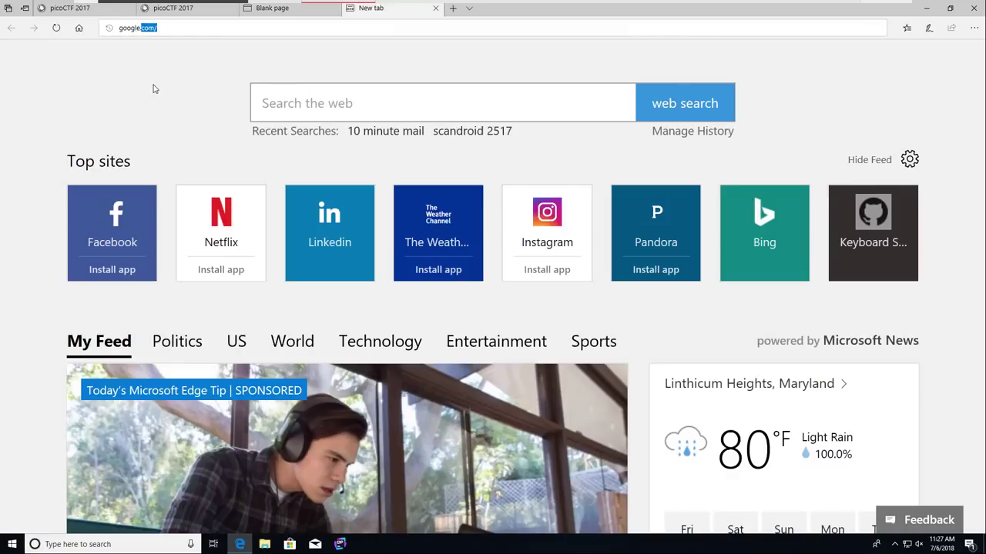
pyautogui.press('Return')
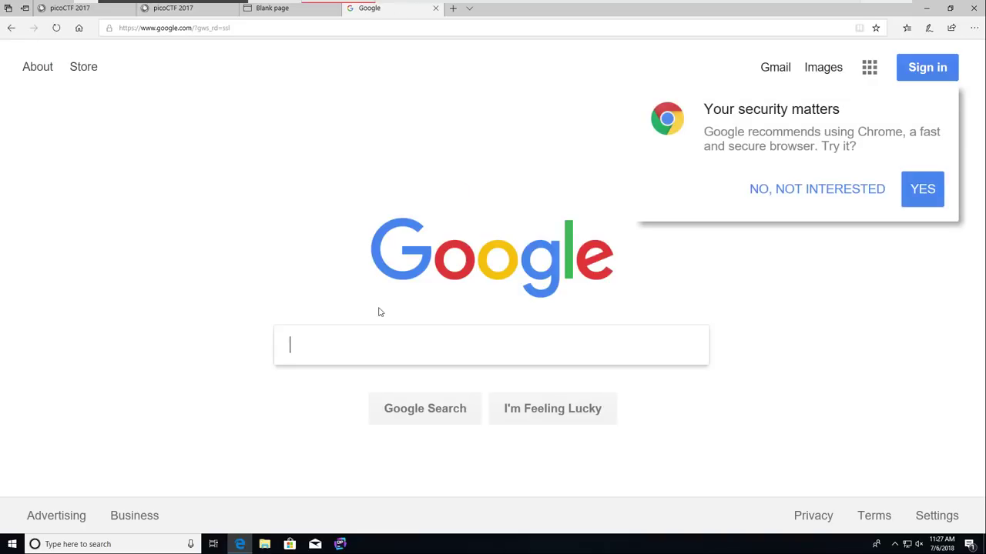
pyautogui.hotkey('ctrl', 'v')
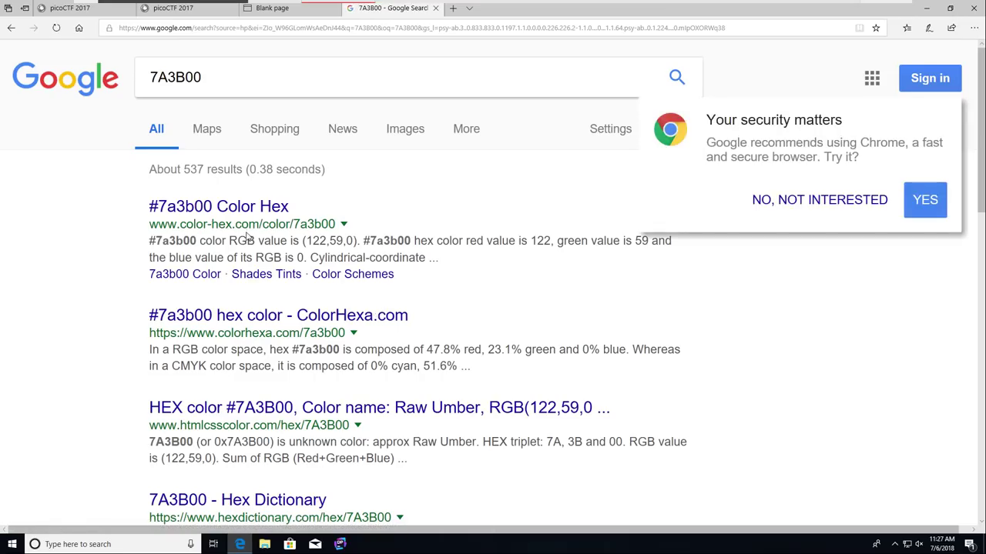
pyautogui.scroll(-1, 249, 240)
pyautogui.scroll(1, 231, 231)
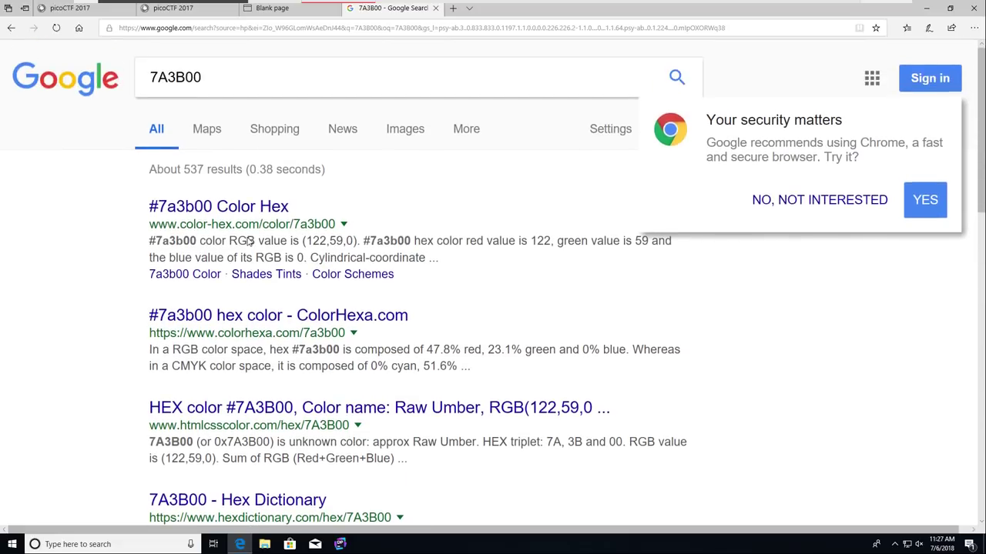
# Open the color-hex.com page for #7a3b00 and read its RGB value (122,59,0).
pyautogui.click(198, 207)
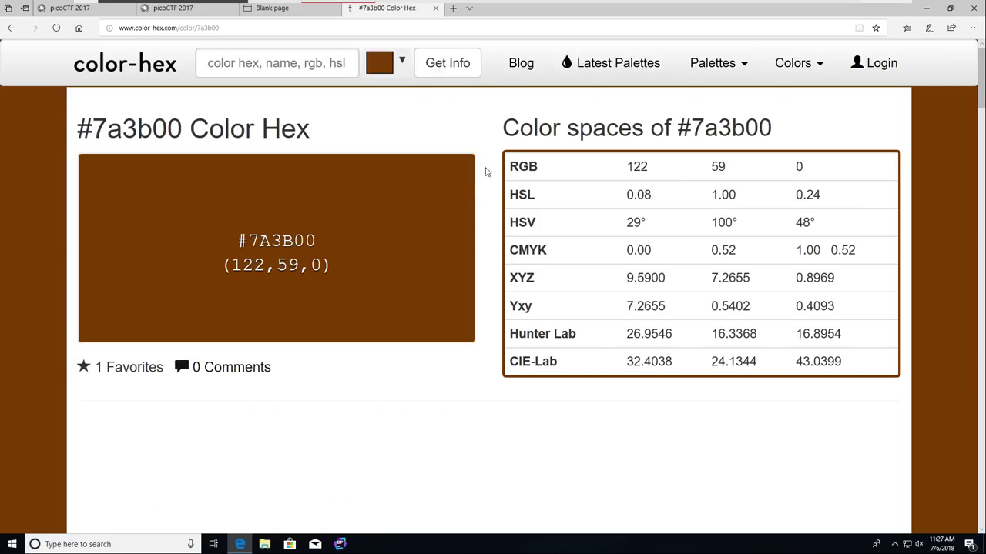
pyautogui.scroll(-3, 377, 205)
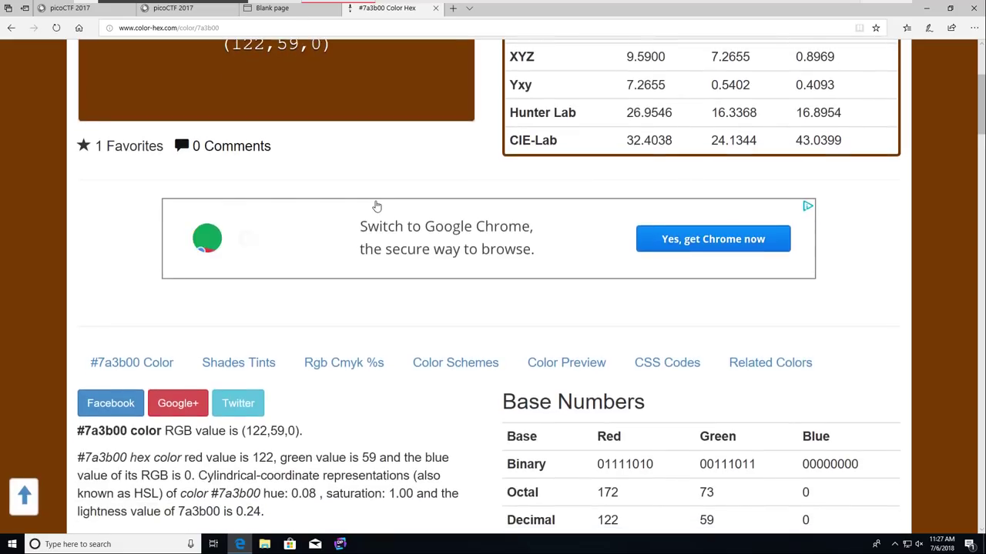
pyautogui.scroll(3, 376, 206)
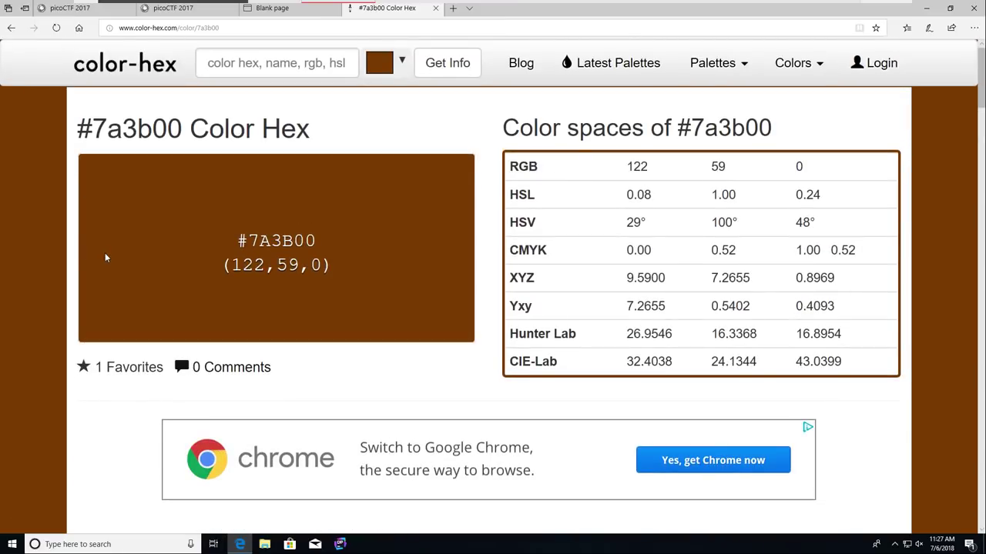
pyautogui.scroll(-4, 105, 257)
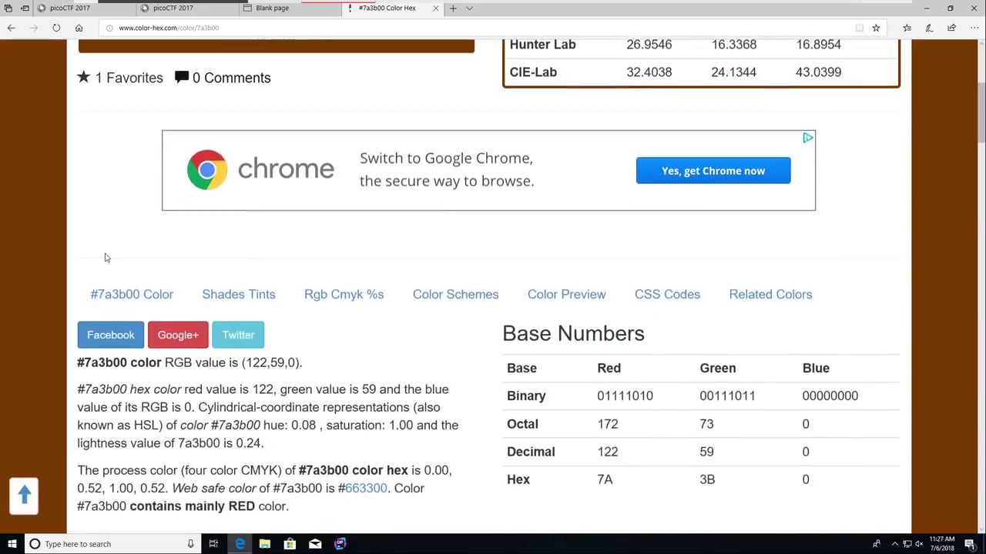
pyautogui.scroll(-1, 105, 258)
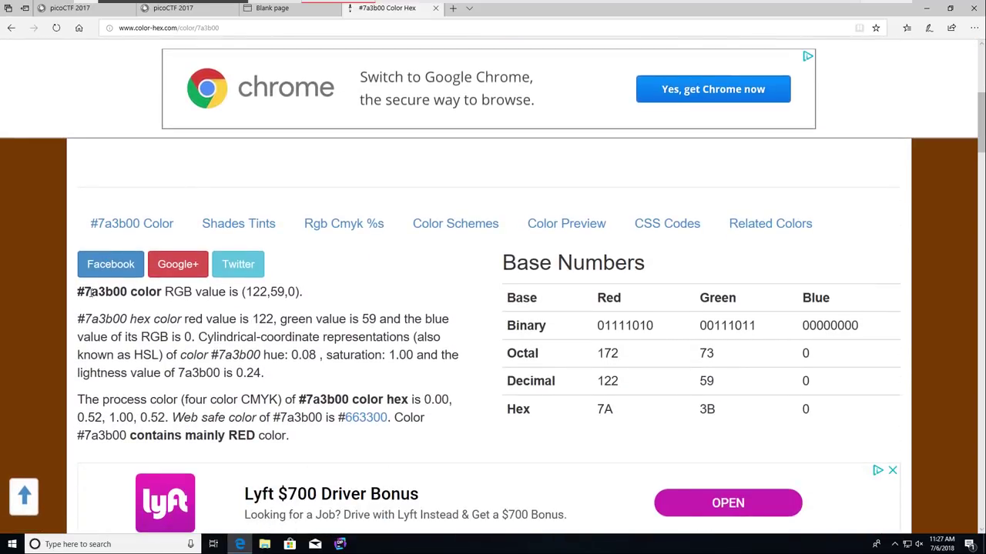
pyautogui.moveTo(173, 292); pyautogui.dragTo(287, 292)
pyautogui.scroll(-1, 292, 294)
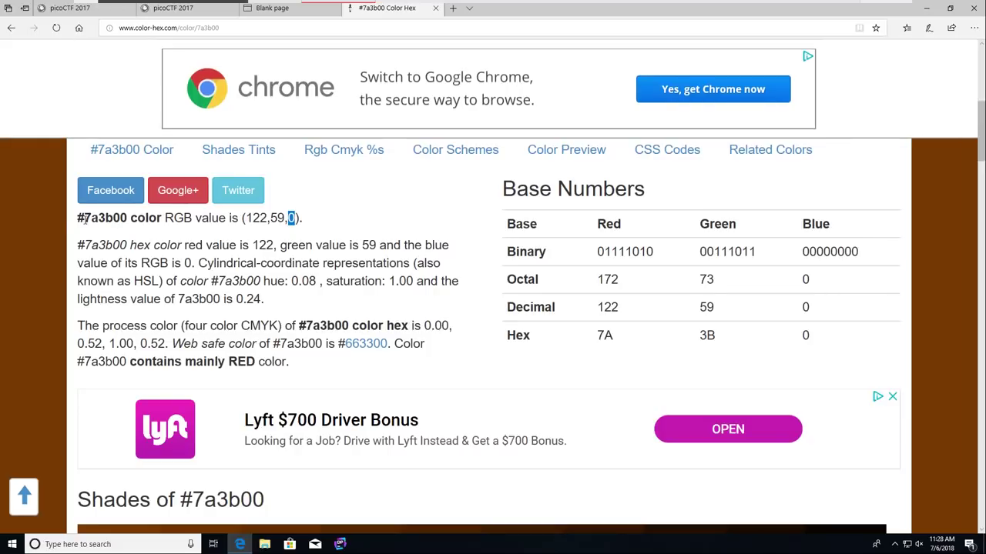
pyautogui.moveTo(77, 218); pyautogui.dragTo(127, 218)
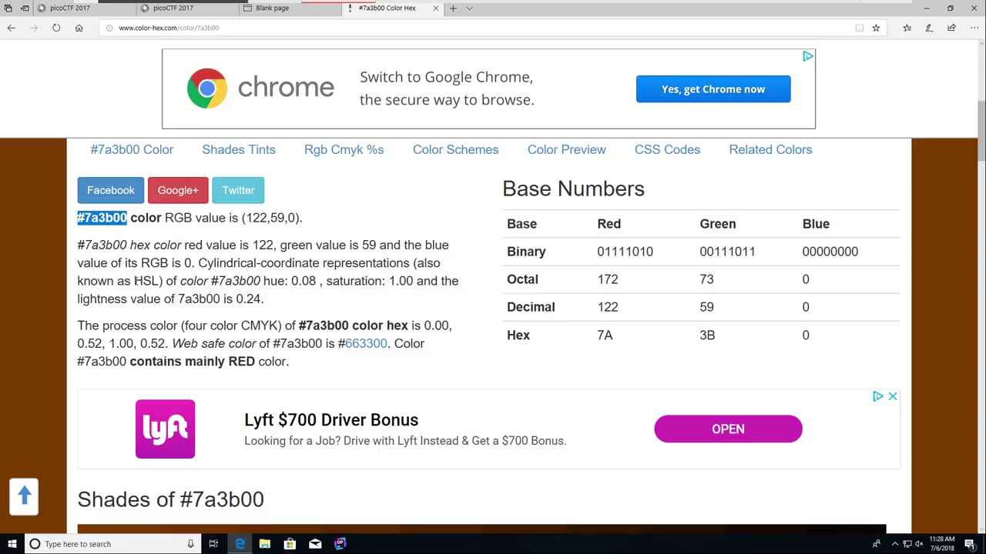
pyautogui.scroll(2, 632, 275)
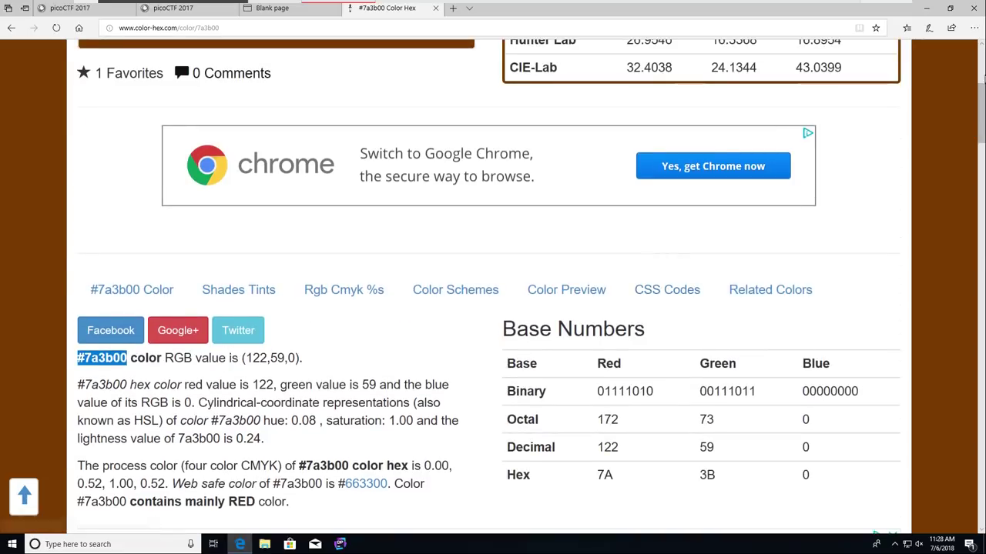
pyautogui.moveTo(983, 97); pyautogui.dragTo(983, 99)
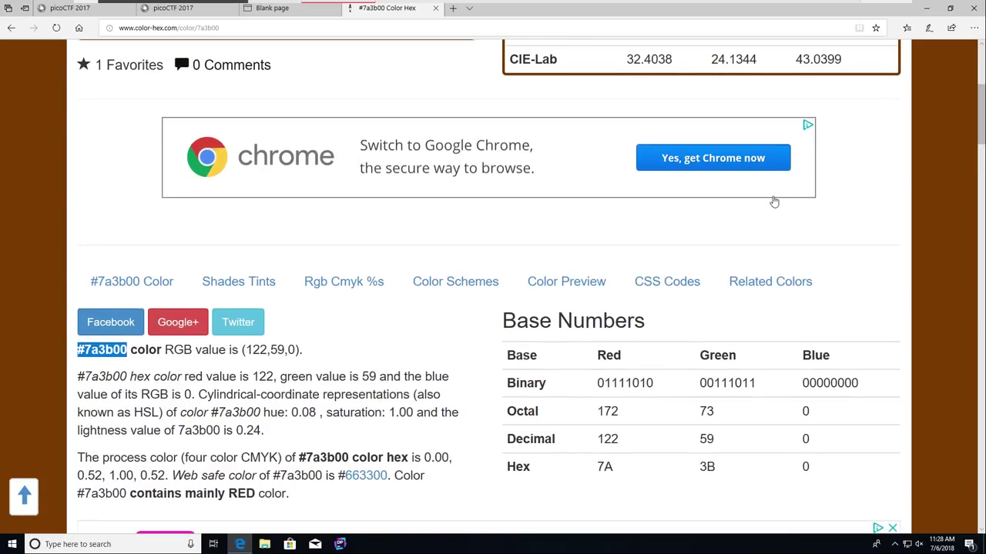
pyautogui.click(605, 353)
pyautogui.moveTo(605, 353); pyautogui.dragTo(733, 356)
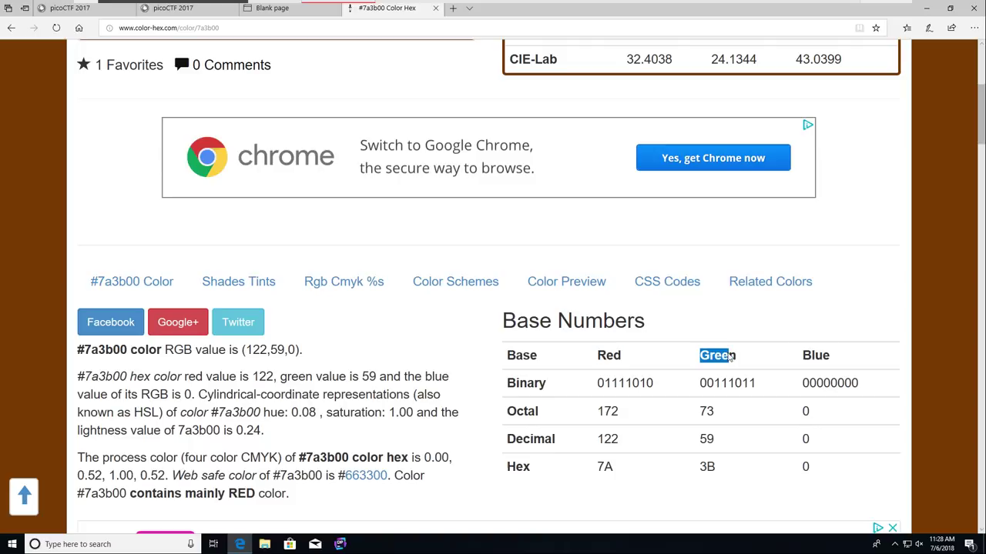
pyautogui.moveTo(808, 356); pyautogui.dragTo(830, 356)
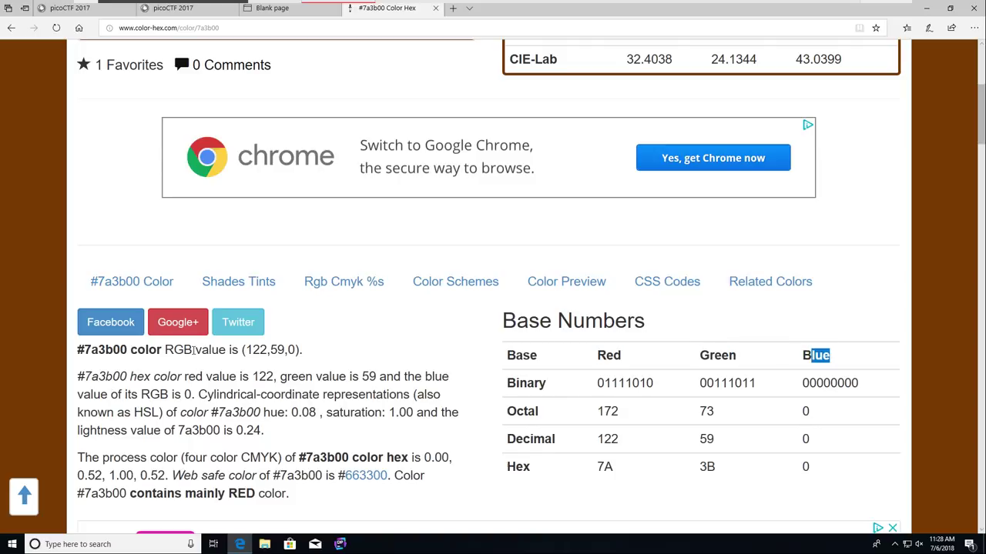
pyautogui.moveTo(195, 350); pyautogui.dragTo(165, 350)
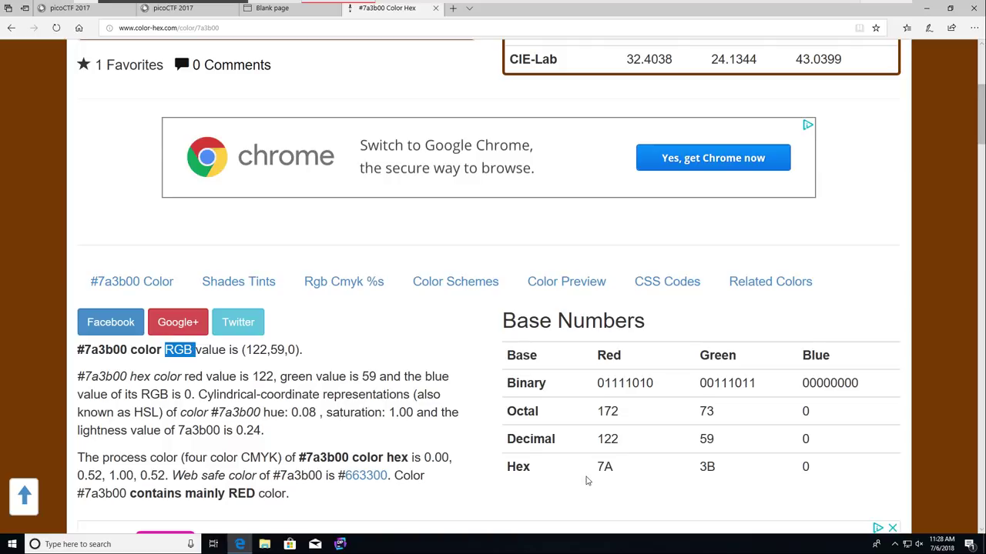
pyautogui.moveTo(619, 440); pyautogui.dragTo(599, 443)
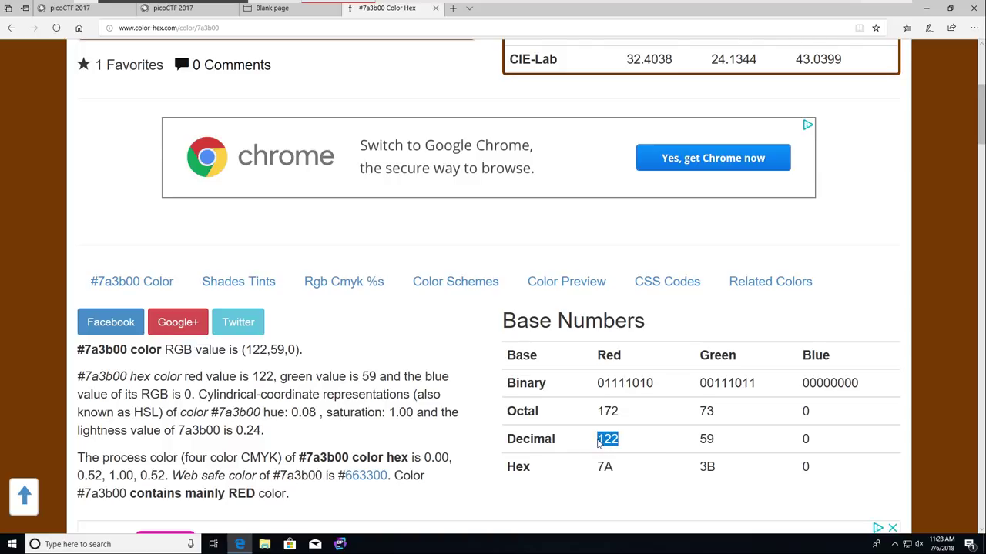
pyautogui.click(598, 442)
pyautogui.moveTo(505, 441); pyautogui.dragTo(568, 439)
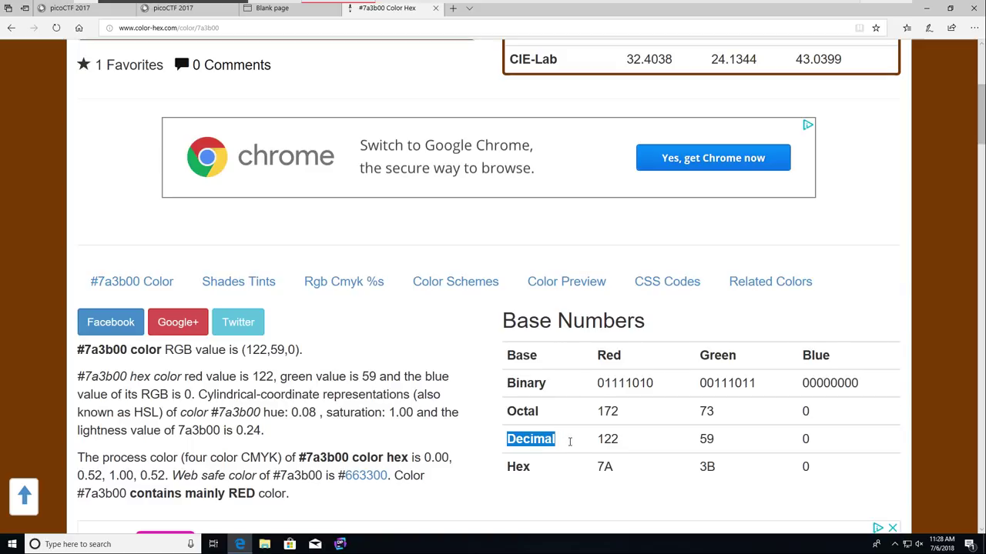
pyautogui.click(570, 441)
pyautogui.moveTo(799, 440); pyautogui.dragTo(808, 440)
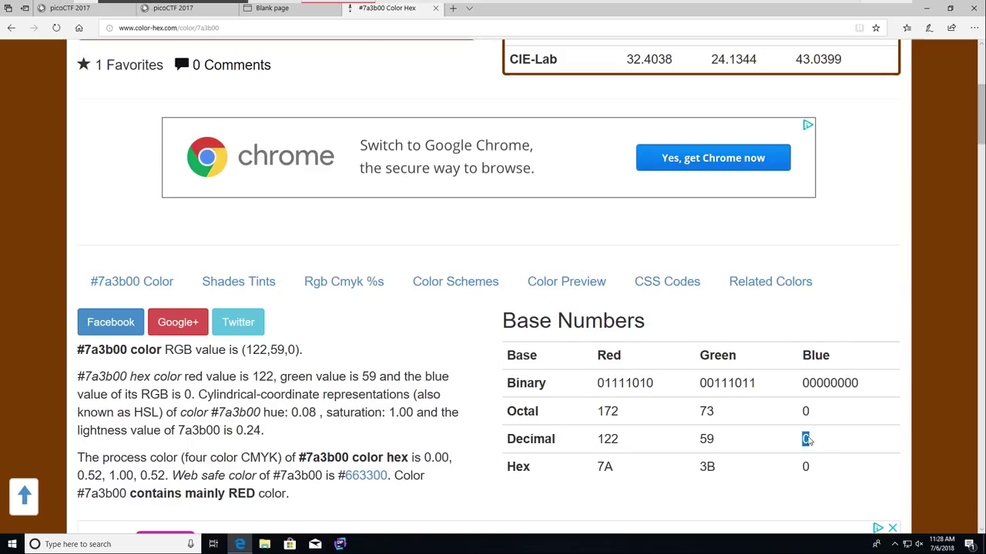
pyautogui.moveTo(737, 442); pyautogui.dragTo(701, 440)
pyautogui.moveTo(634, 442); pyautogui.dragTo(598, 440)
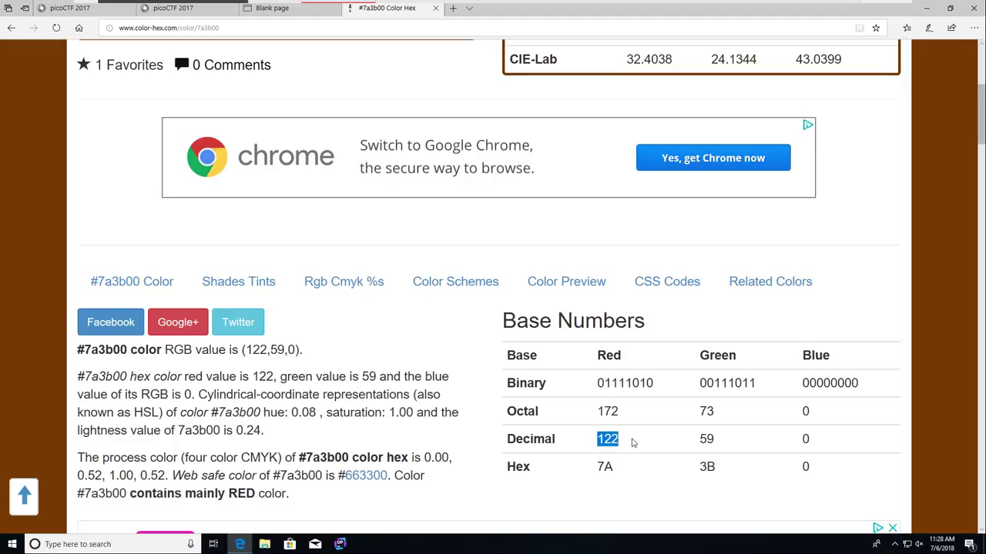
pyautogui.doubleClick(535, 437)
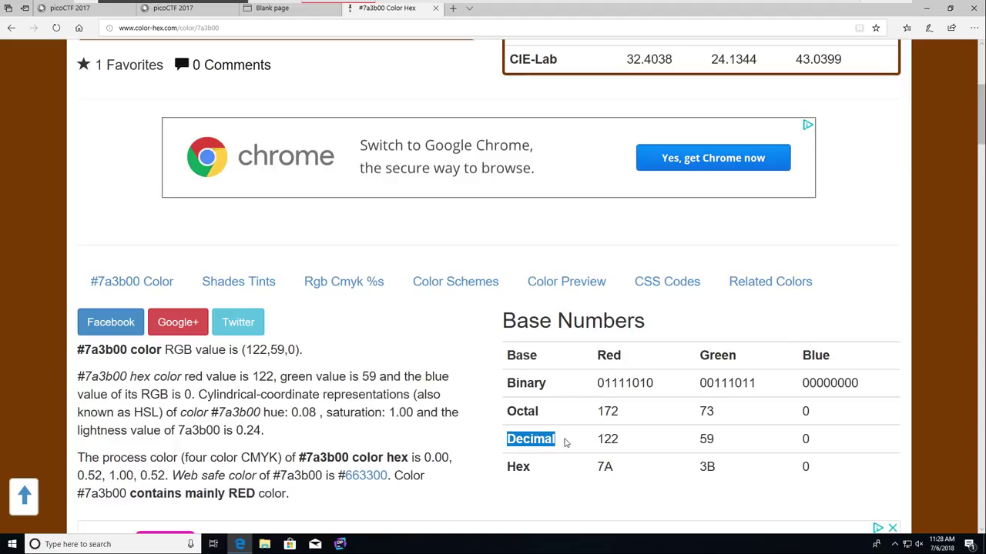
pyautogui.doubleClick(521, 465)
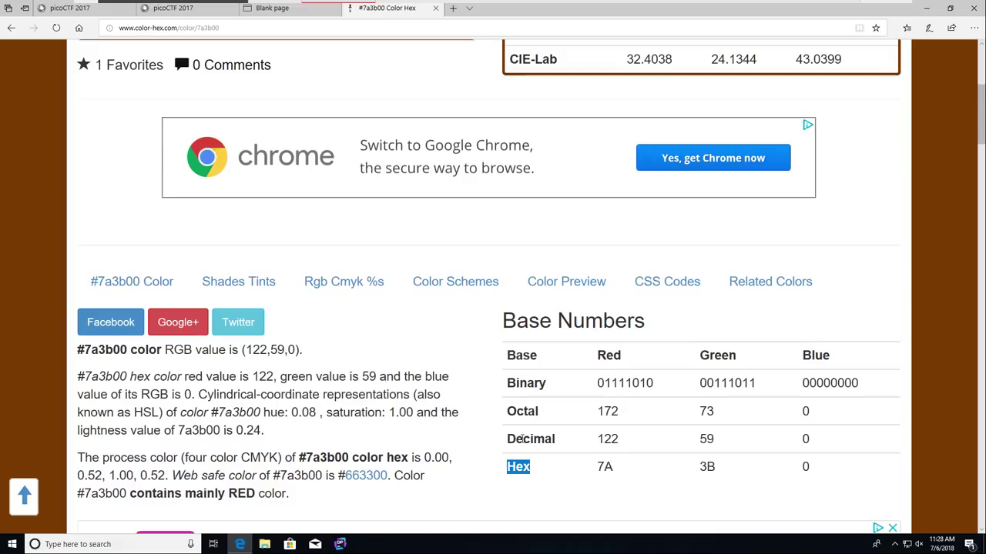
pyautogui.doubleClick(523, 438)
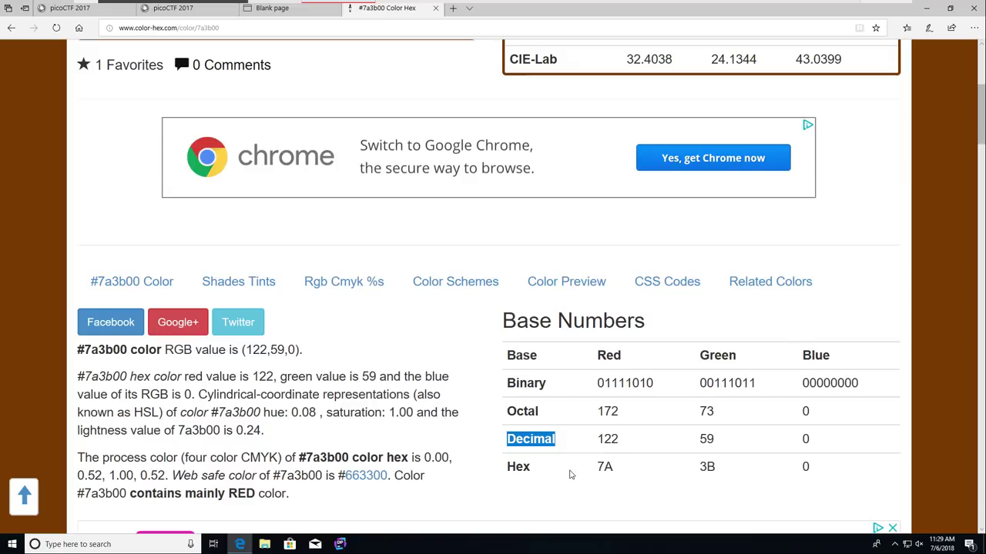
pyautogui.doubleClick(601, 466)
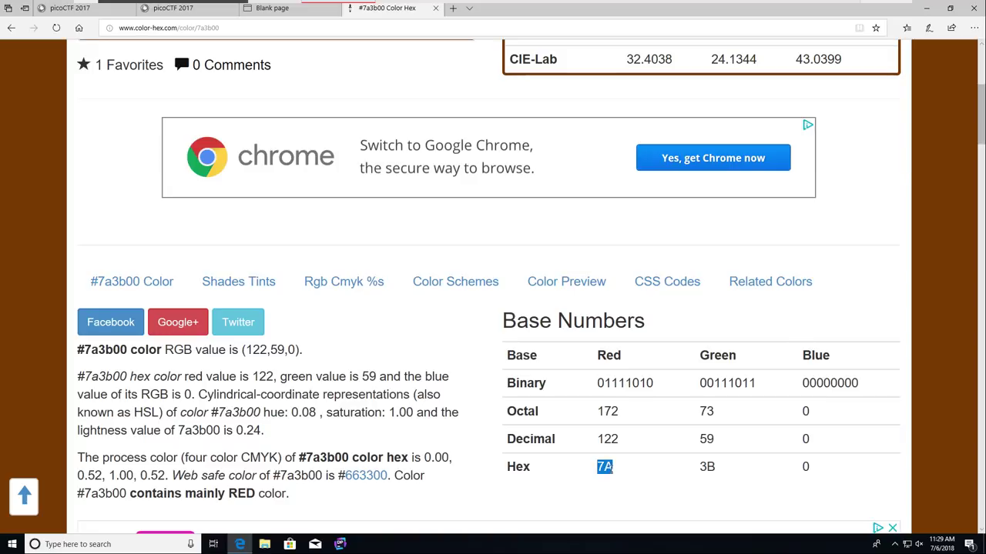
pyautogui.click(614, 469)
pyautogui.moveTo(616, 470); pyautogui.dragTo(606, 471)
pyautogui.click(617, 473)
pyautogui.moveTo(597, 439); pyautogui.dragTo(611, 440)
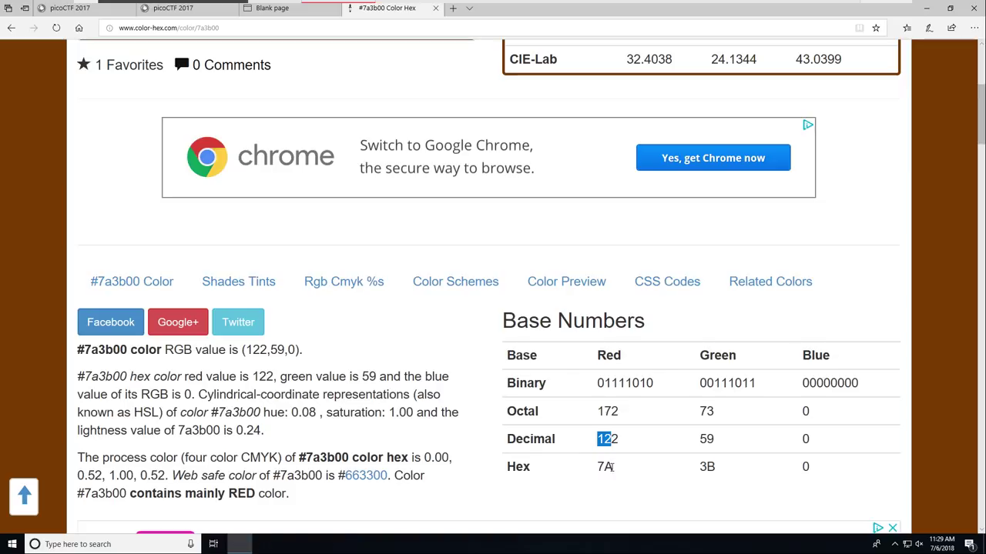
pyautogui.moveTo(613, 467); pyautogui.dragTo(605, 467)
pyautogui.moveTo(708, 467); pyautogui.dragTo(715, 467)
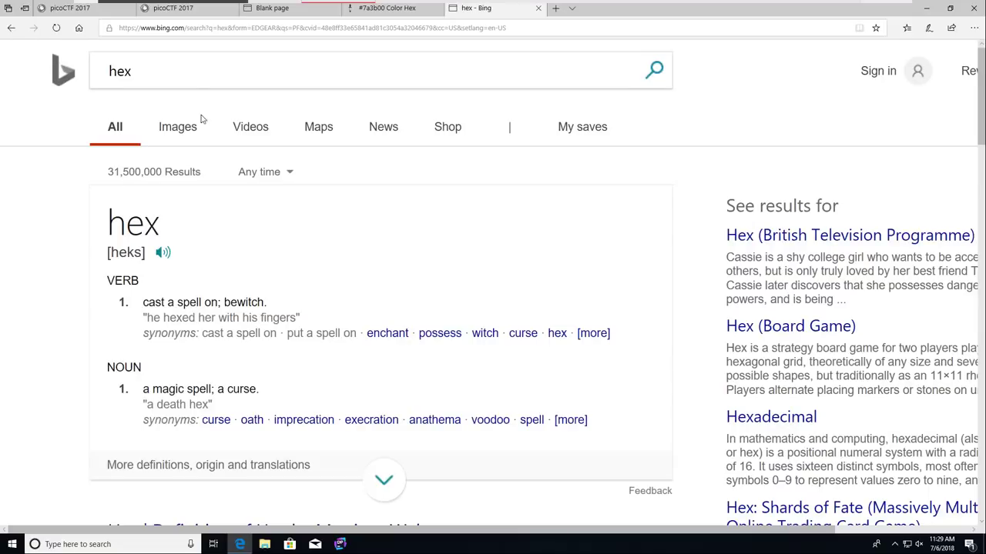
# Search Bing for 'hexadecimal' and enlarge the Hexadecimal–Decimal–Binary chart in image results.
pyautogui.click(205, 68)
pyautogui.write('adecimal')
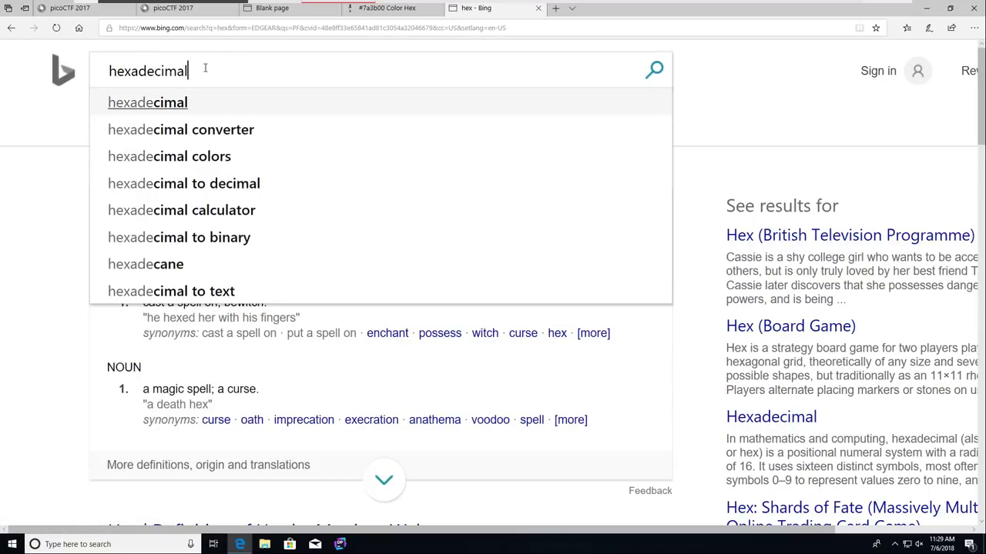
pyautogui.press('Return')
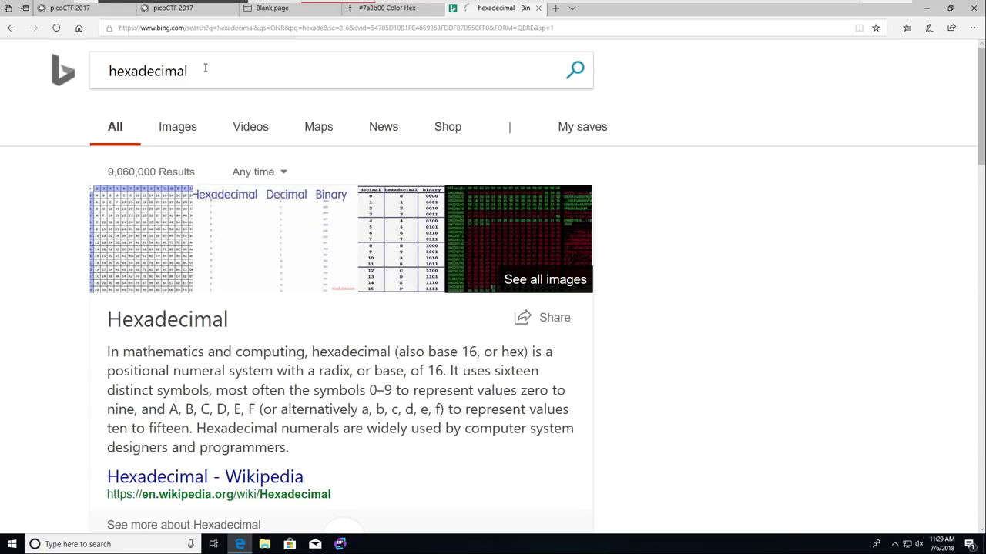
pyautogui.click(157, 231)
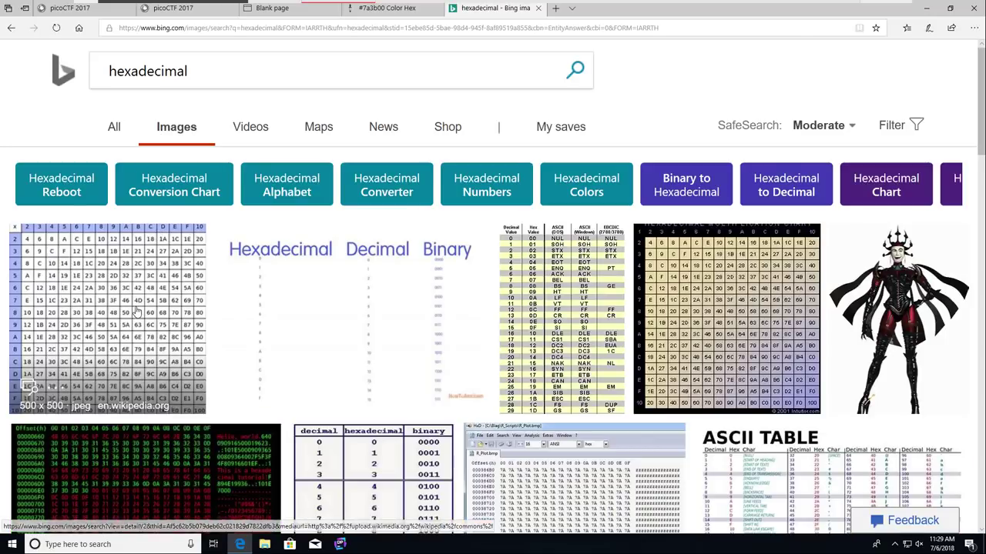
pyautogui.click(135, 305)
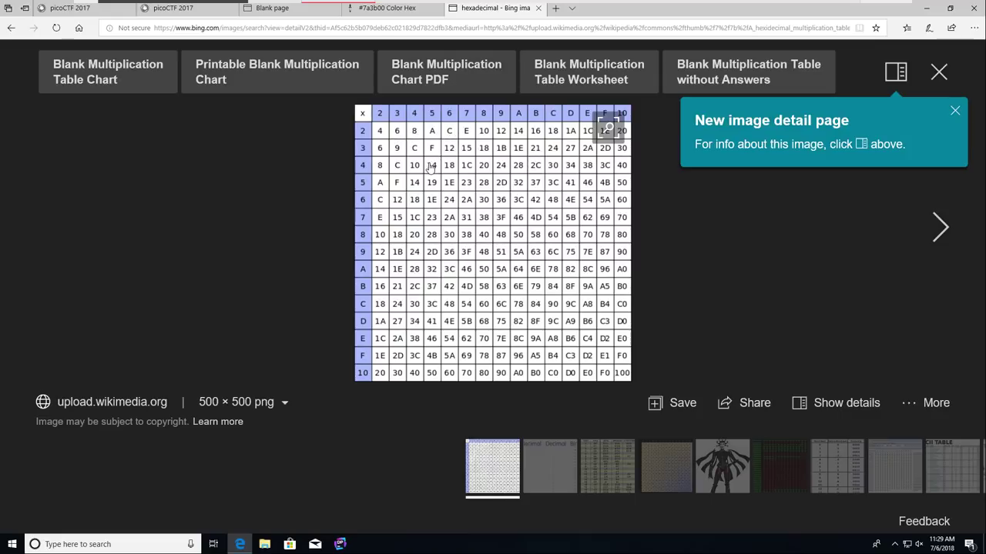
pyautogui.press('Escape')
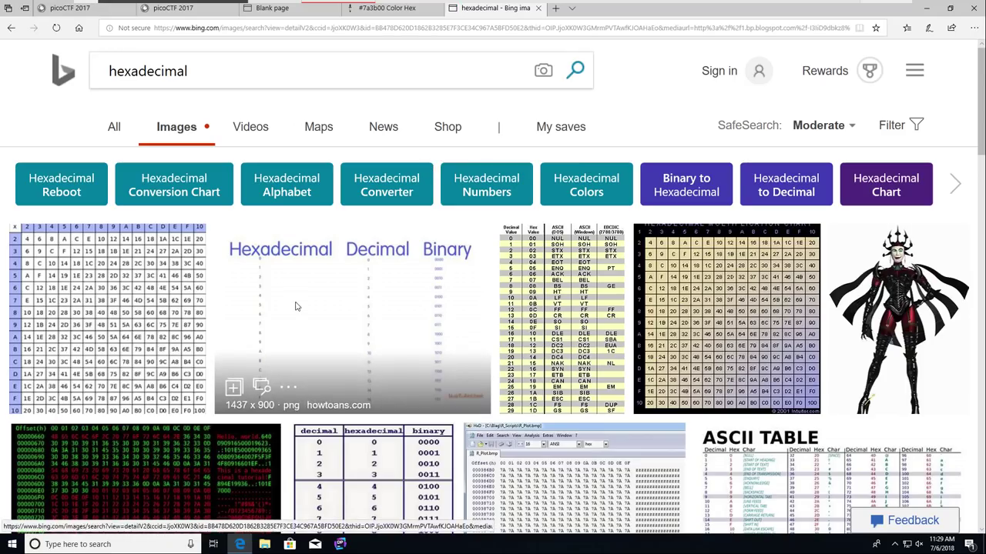
pyautogui.click(297, 307)
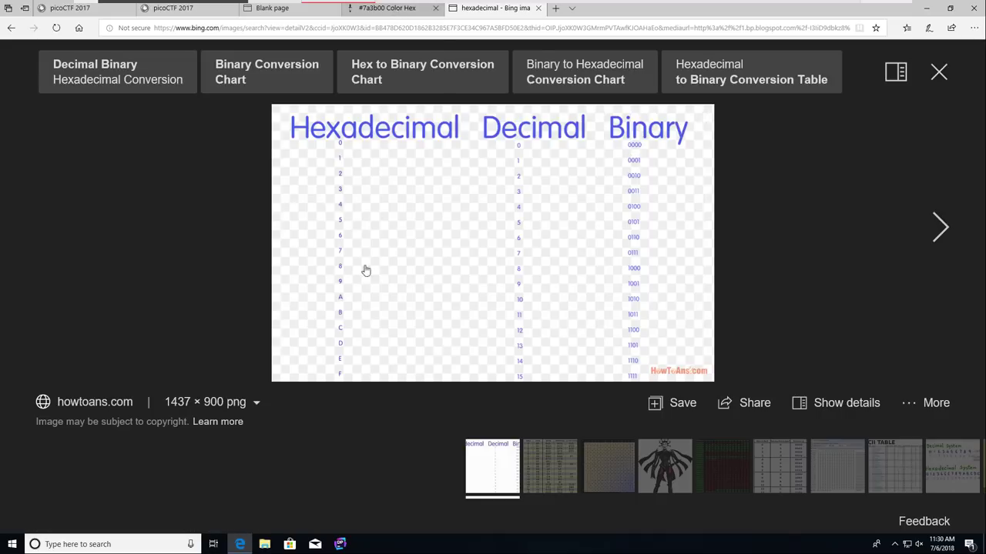
pyautogui.moveTo(386, 9)
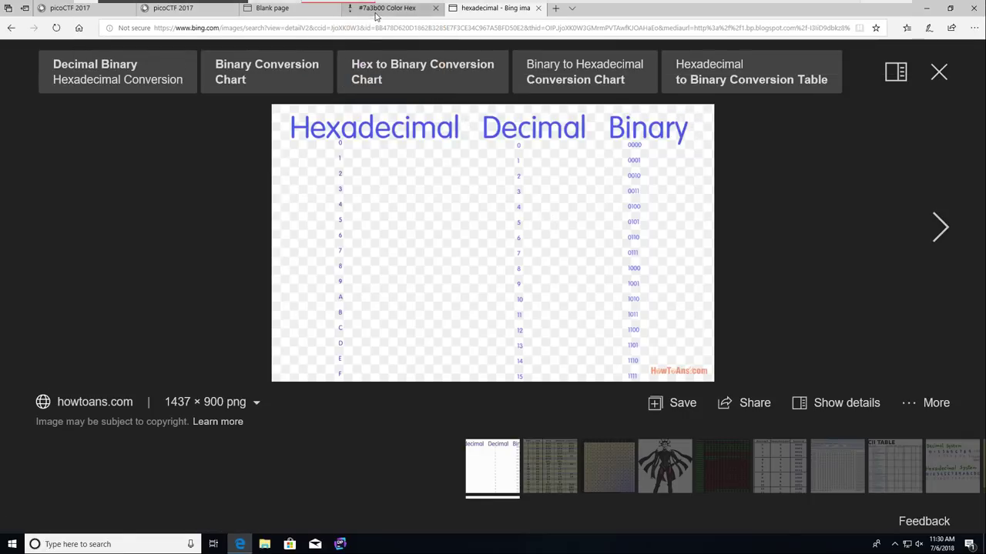
# Revisit the #7a3b00 page, checking red value 122 and the blue channel's binary zeros.
pyautogui.click(377, 10)
pyautogui.scroll(-1, 378, 381)
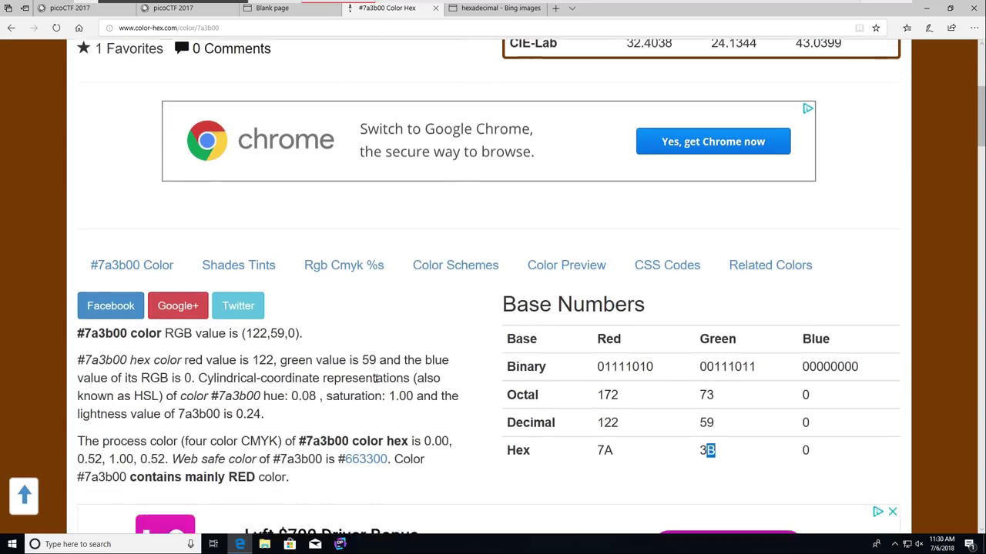
pyautogui.moveTo(100, 296); pyautogui.dragTo(84, 297)
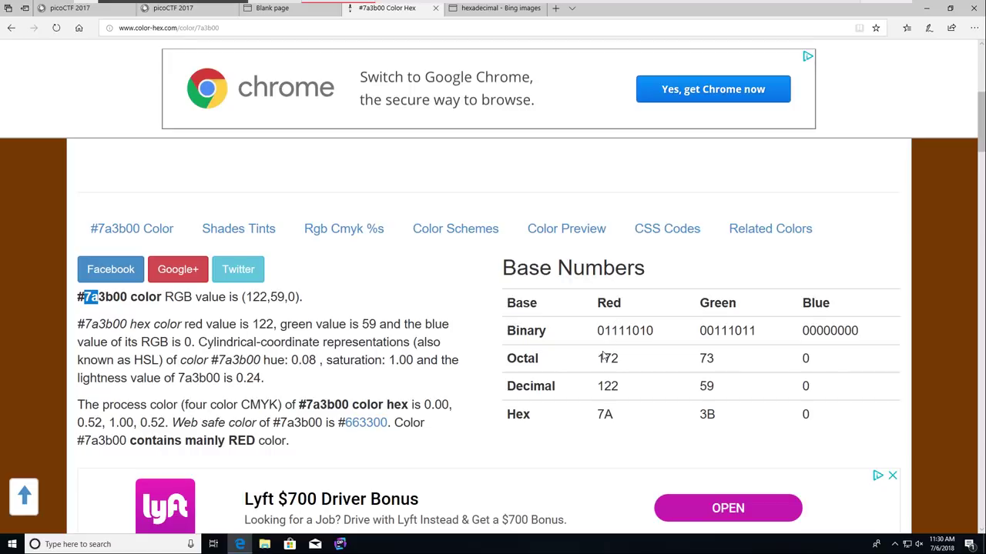
pyautogui.moveTo(620, 387); pyautogui.dragTo(606, 386)
pyautogui.moveTo(268, 297); pyautogui.dragTo(248, 296)
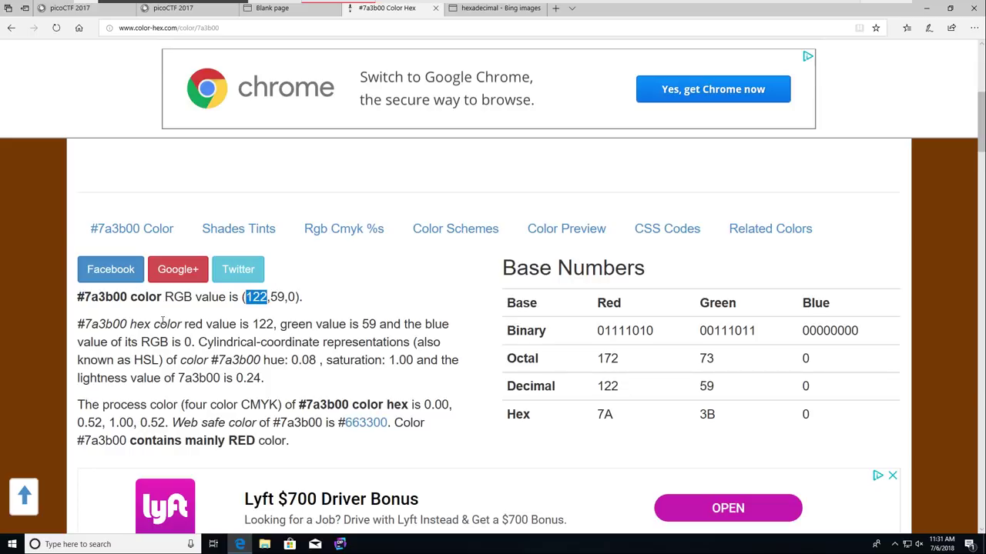
pyautogui.click(339, 375)
pyautogui.moveTo(804, 329); pyautogui.dragTo(850, 333)
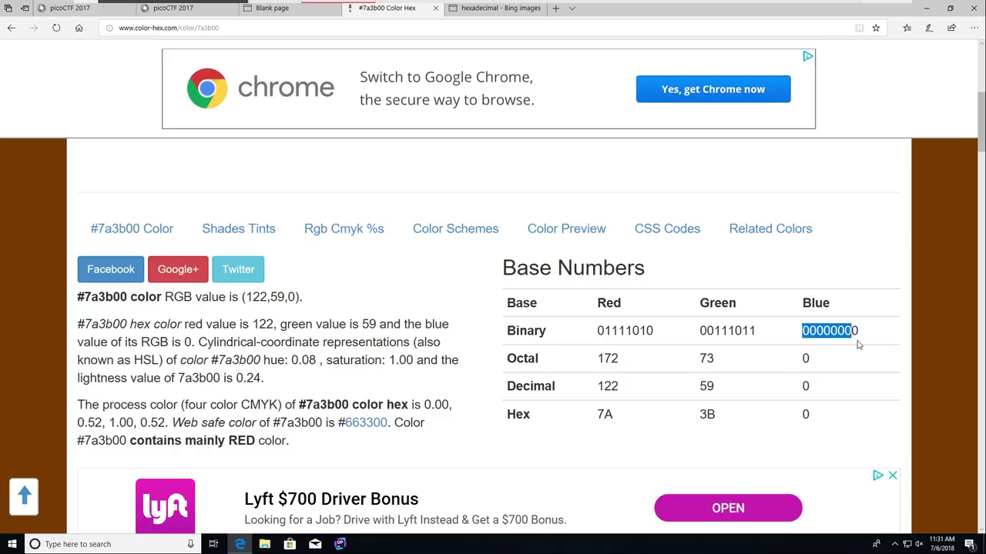
pyautogui.scroll(5, 863, 347)
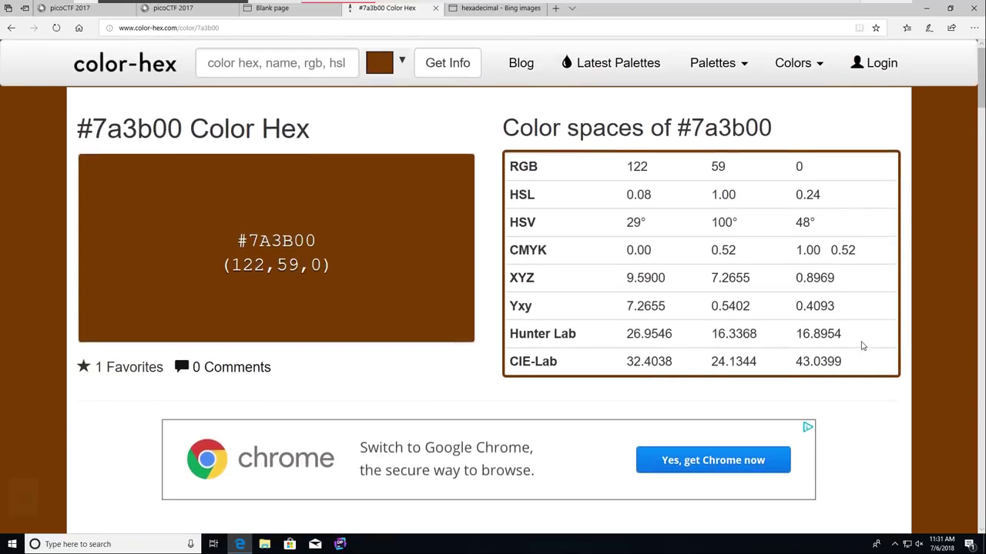
# Look up 7A3B00 again in color-hex's search box.
pyautogui.hotkey('ctrl', 'shift', 'Tab')
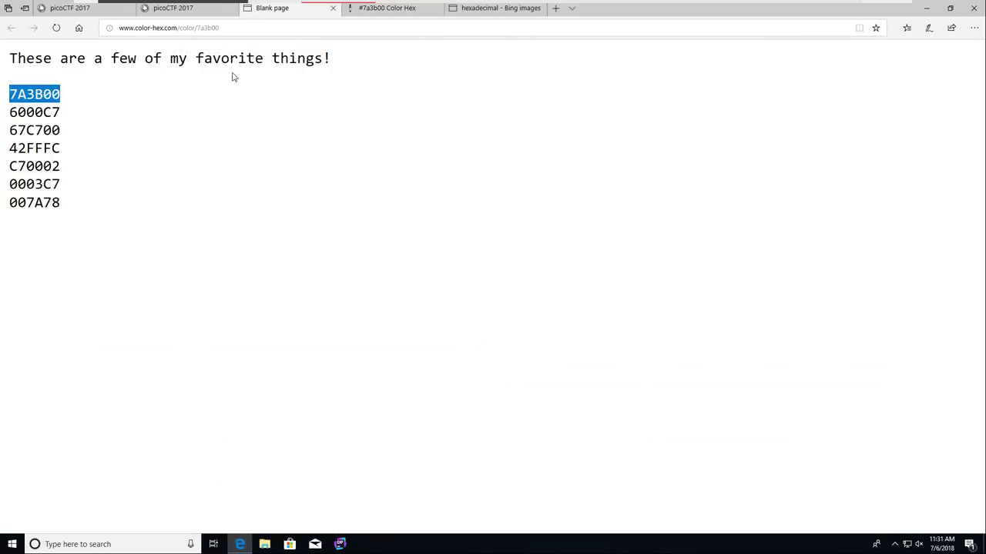
pyautogui.moveTo(64, 114); pyautogui.dragTo(4, 113)
pyautogui.hotkey('ctrl', 'c')
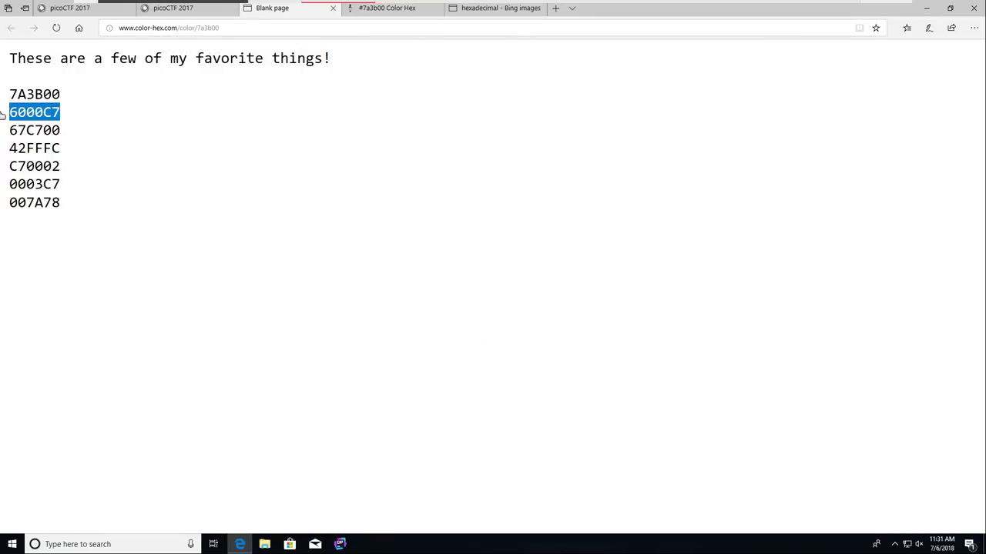
pyautogui.hotkey('ctrl', 'Tab')
pyautogui.click(300, 60)
pyautogui.write('7A3B00')
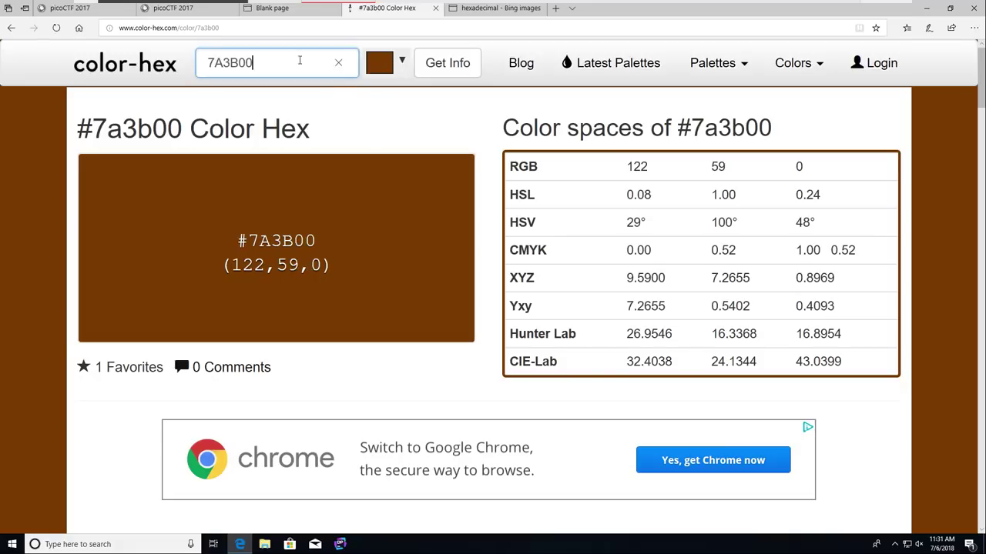
pyautogui.press('Return')
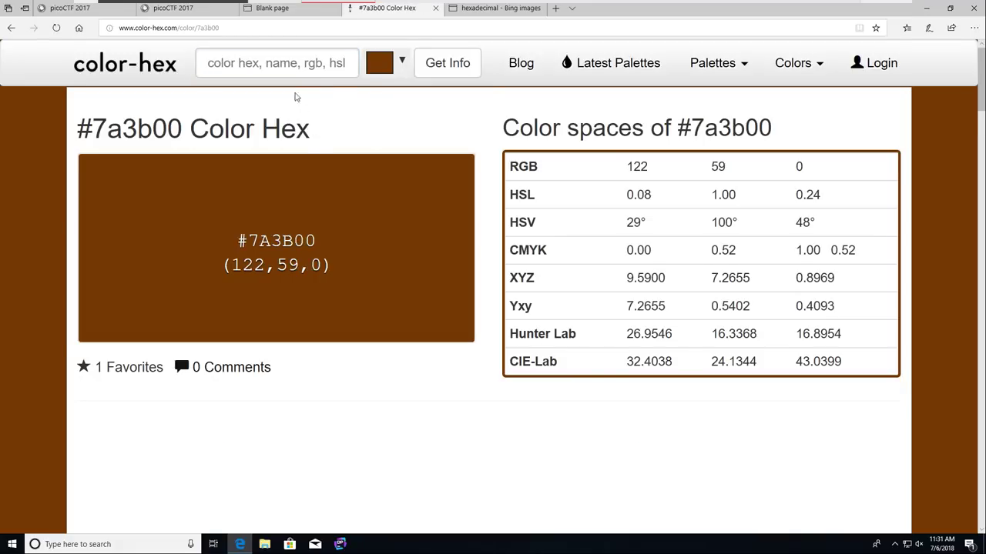
# Look up 6000C7 on color-hex, showing purple RGB 96, 0, 199.
pyautogui.hotkey('ctrl', 'shift', 'Tab')
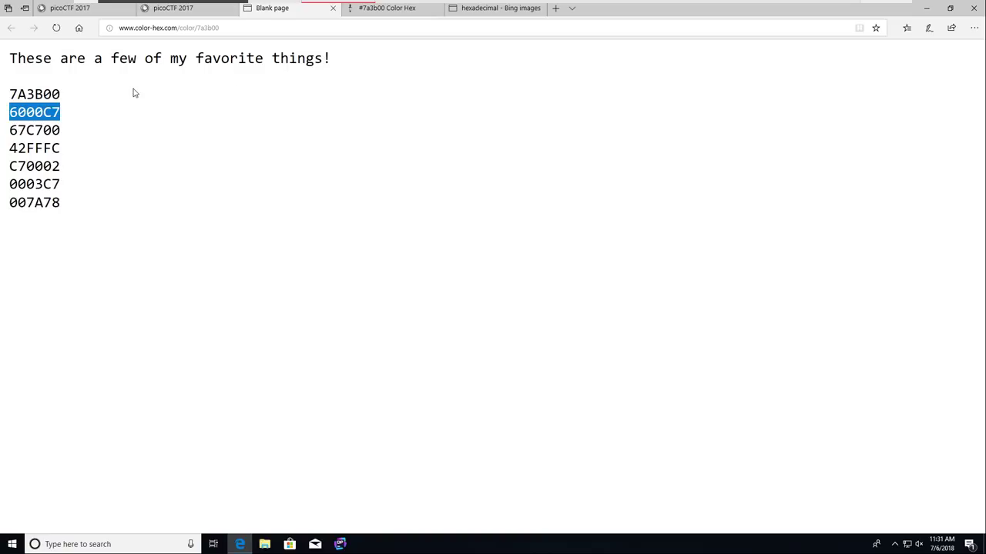
pyautogui.hotkey('ctrl', 'Tab')
pyautogui.click(208, 72)
pyautogui.hotkey('ctrl', 'v')
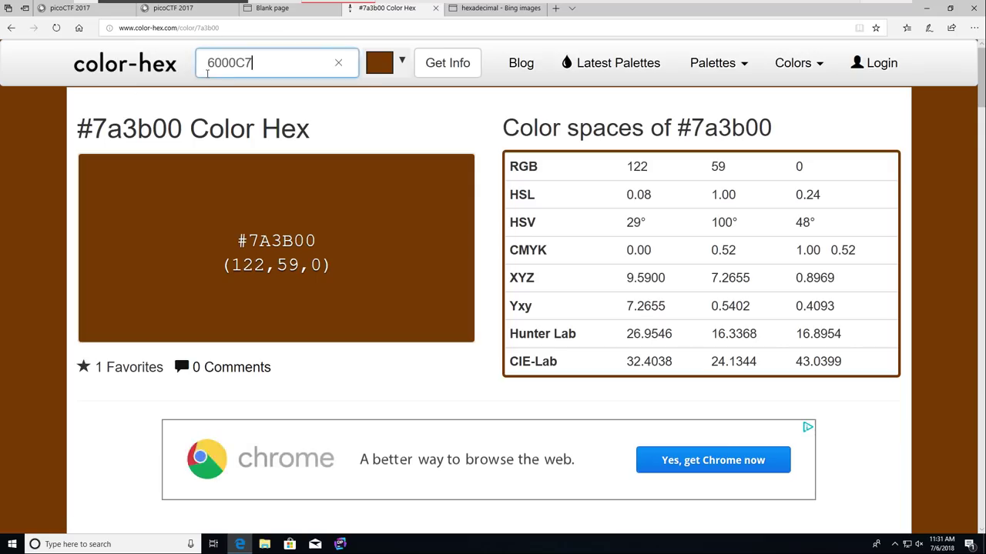
pyautogui.press('Return')
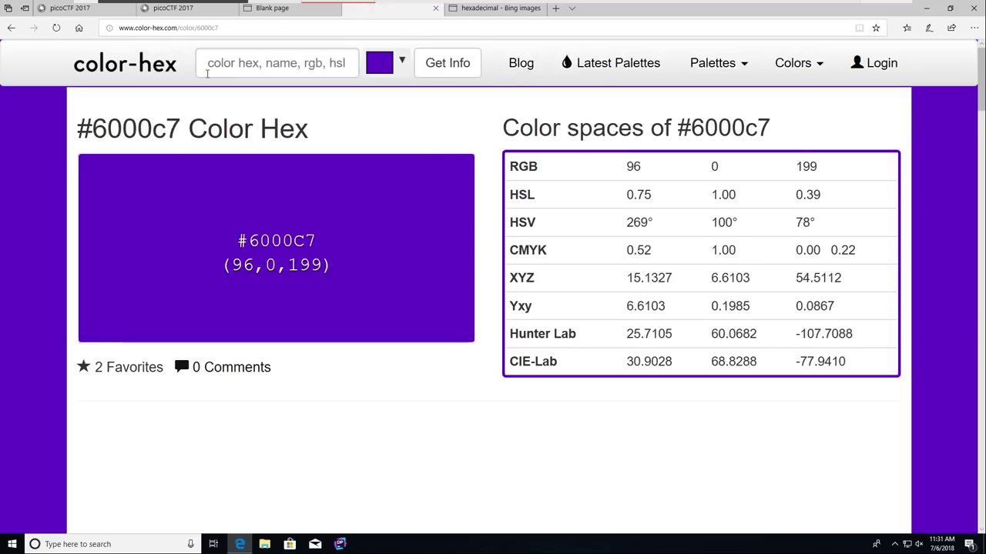
# Copy 67C700 and look it up on color-hex, showing green RGB 103, 199, 0.
pyautogui.hotkey('ctrl', 'shift', 'Tab')
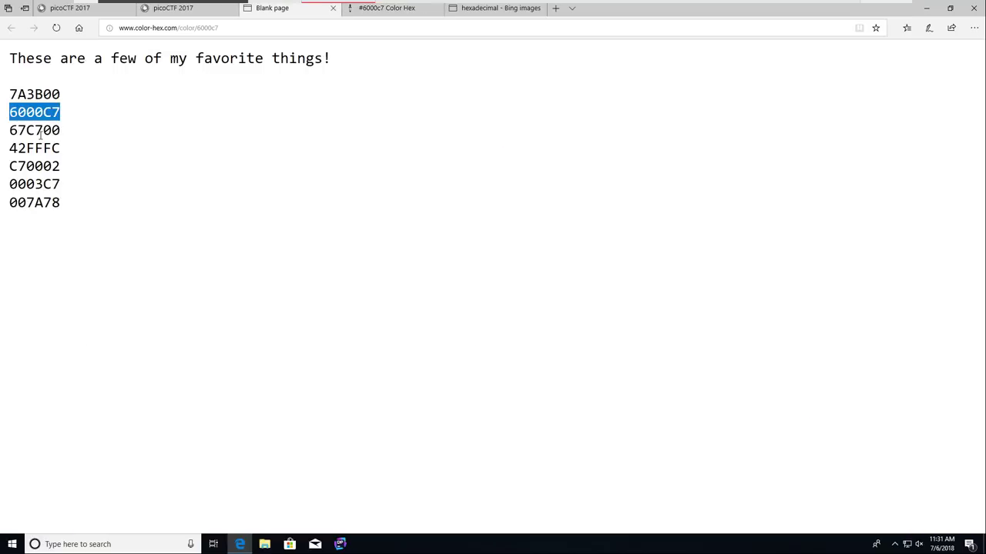
pyautogui.doubleClick(39, 132)
pyautogui.hotkey('ctrl', 'c')
pyautogui.hotkey('ctrl', 'Tab')
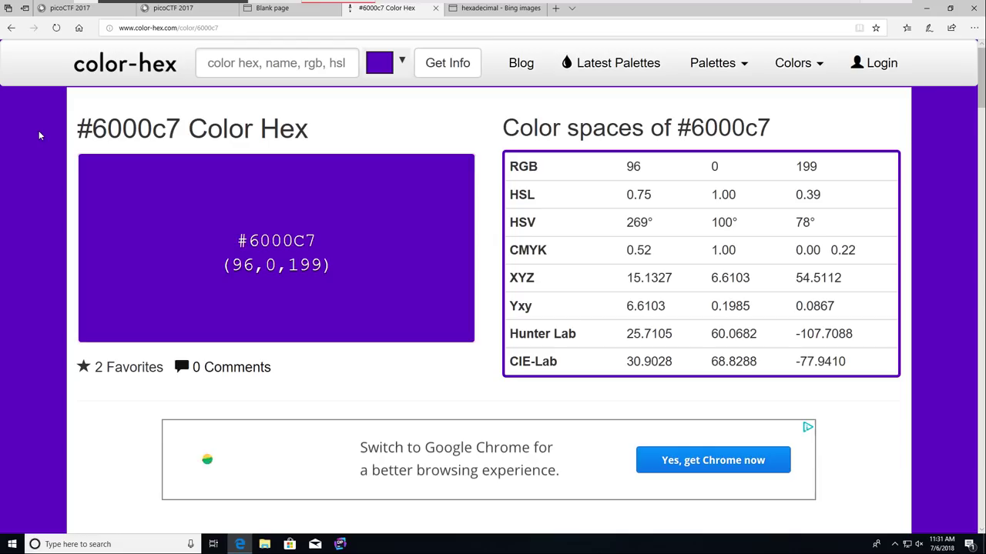
pyautogui.click(273, 62)
pyautogui.hotkey('ctrl', 'v')
pyautogui.press('Return')
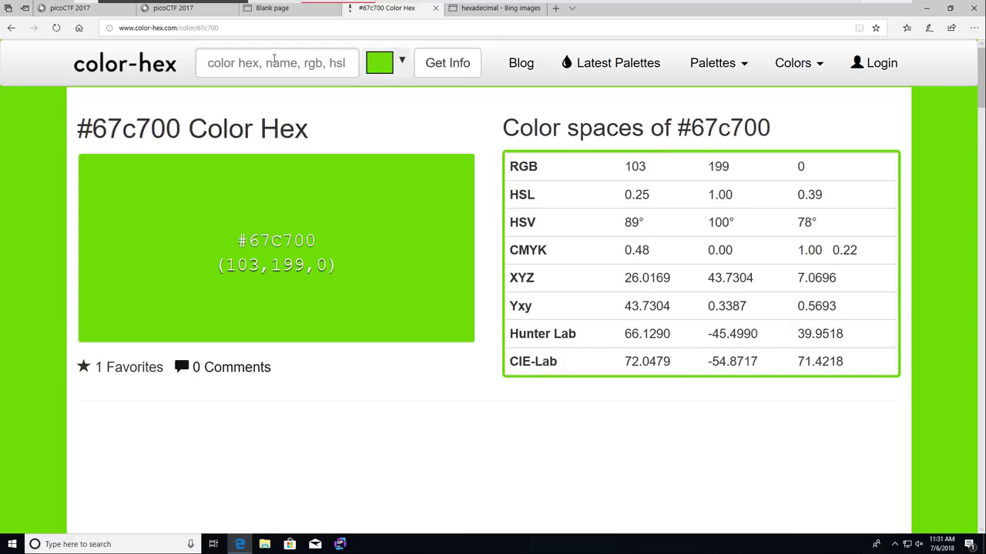
pyautogui.hotkey('ctrl', 'shift', 'Tab')
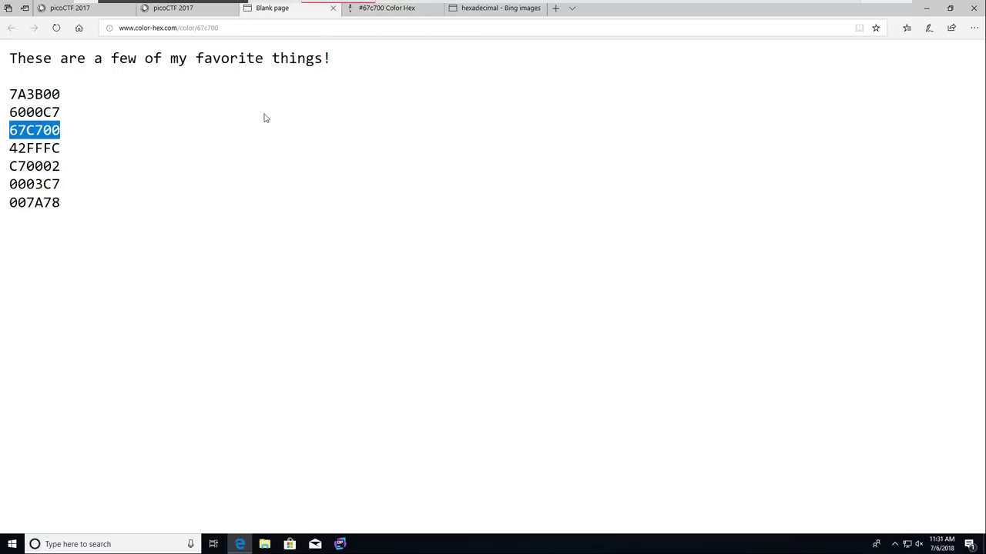
pyautogui.click(260, 160)
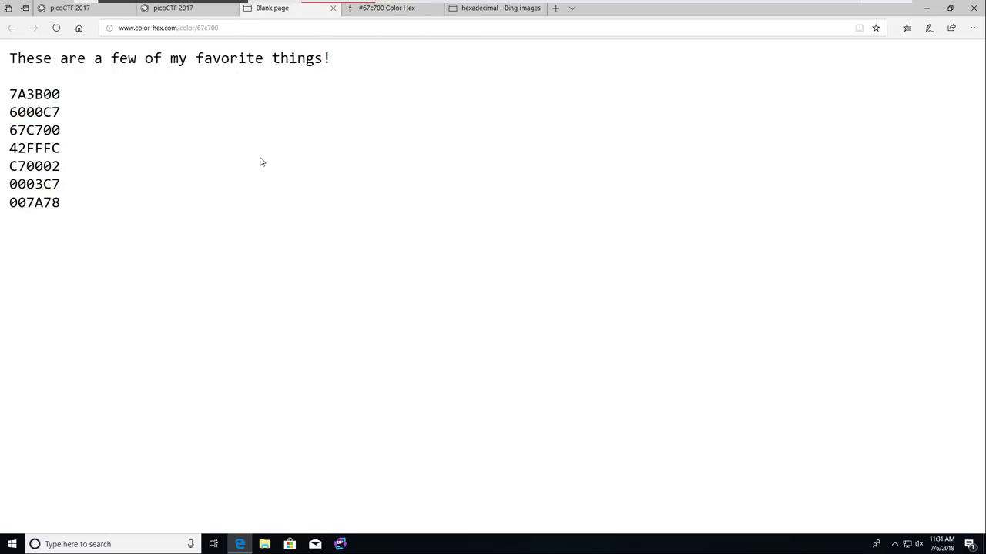
pyautogui.moveTo(28, 94); pyautogui.dragTo(64, 96)
pyautogui.click(29, 94)
pyautogui.click(43, 94)
pyautogui.doubleClick(39, 94)
pyautogui.click(37, 96)
pyautogui.moveTo(44, 94); pyautogui.dragTo(26, 94)
pyautogui.click(40, 114)
pyautogui.moveTo(27, 166); pyautogui.dragTo(10, 166)
pyautogui.click(19, 167)
pyautogui.moveTo(27, 166); pyautogui.dragTo(60, 167)
pyautogui.click(40, 168)
pyautogui.click(66, 167)
pyautogui.click(67, 173)
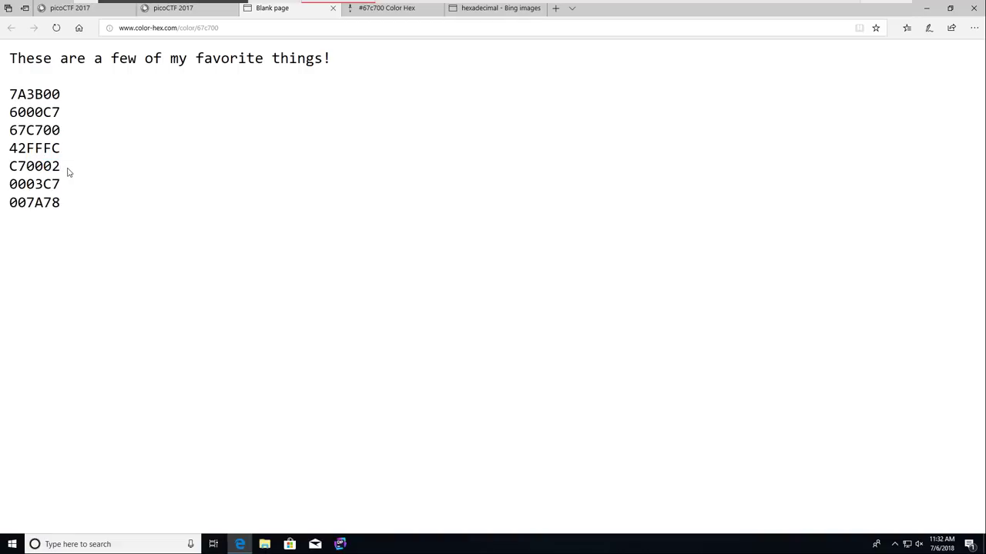
pyautogui.doubleClick(24, 166)
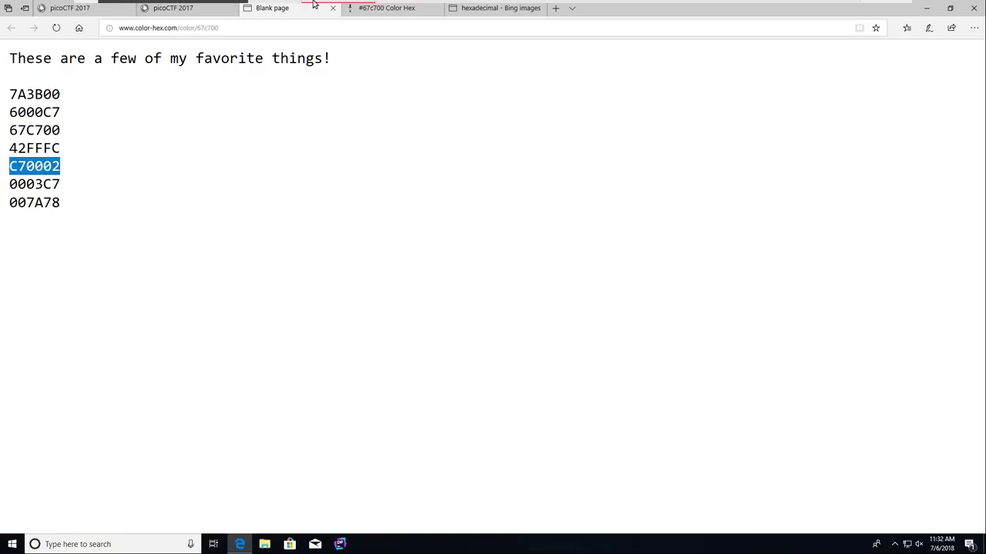
pyautogui.click(341, 236)
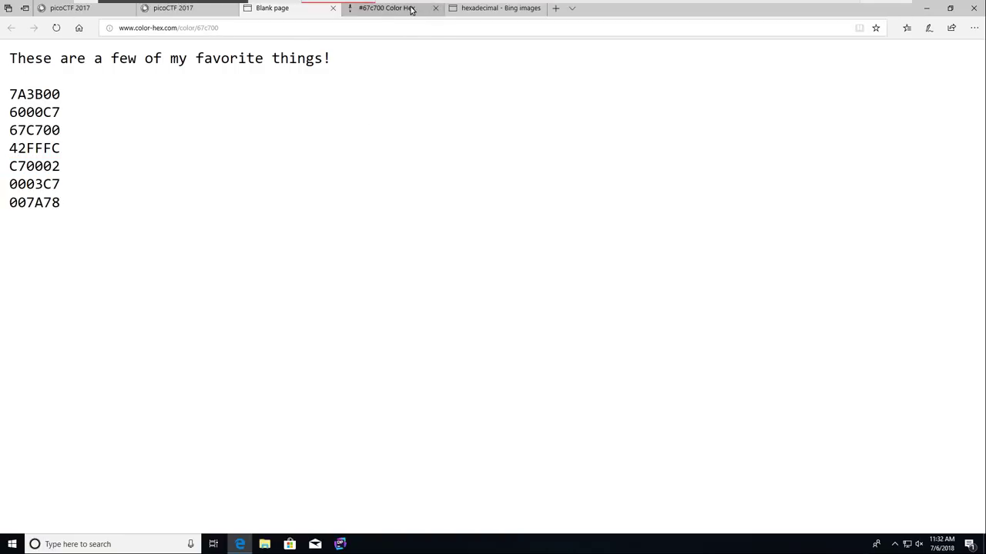
# Look up C70002 on color-hex, confirming mainly red RGB (199,0,2), then return to Tutorial 3.
pyautogui.moveTo(409, 9)
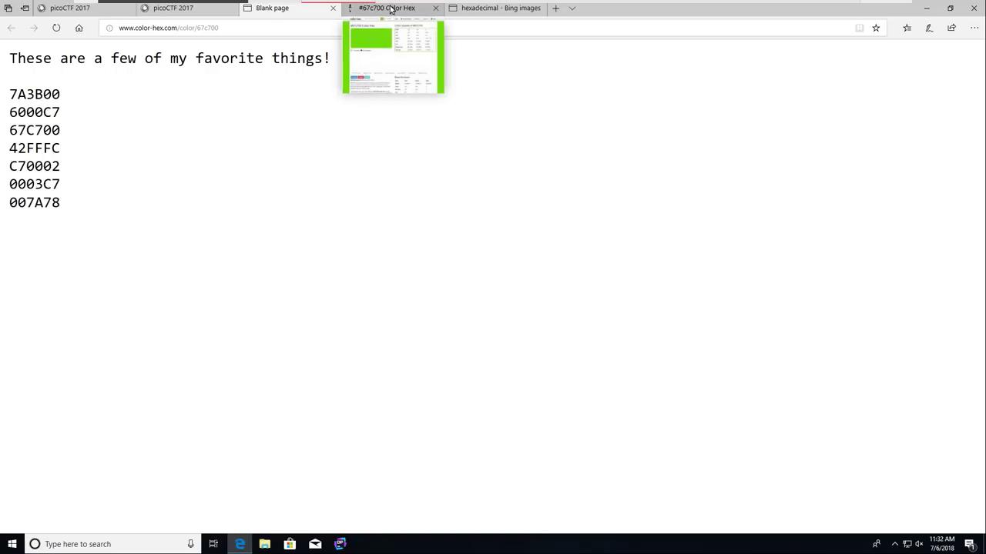
pyautogui.click(393, 9)
pyautogui.click(270, 63)
pyautogui.hotkey('ctrl', 'v')
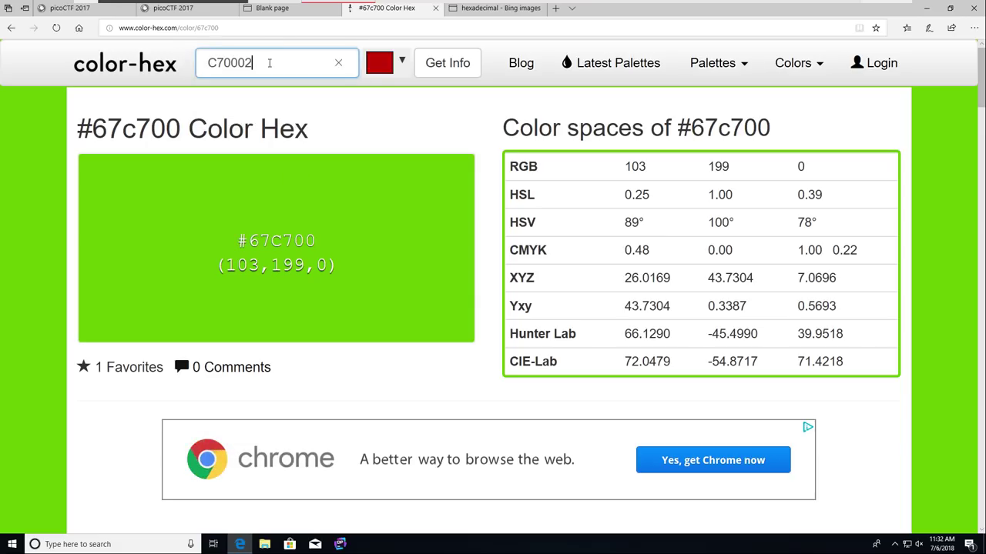
pyautogui.press('Return')
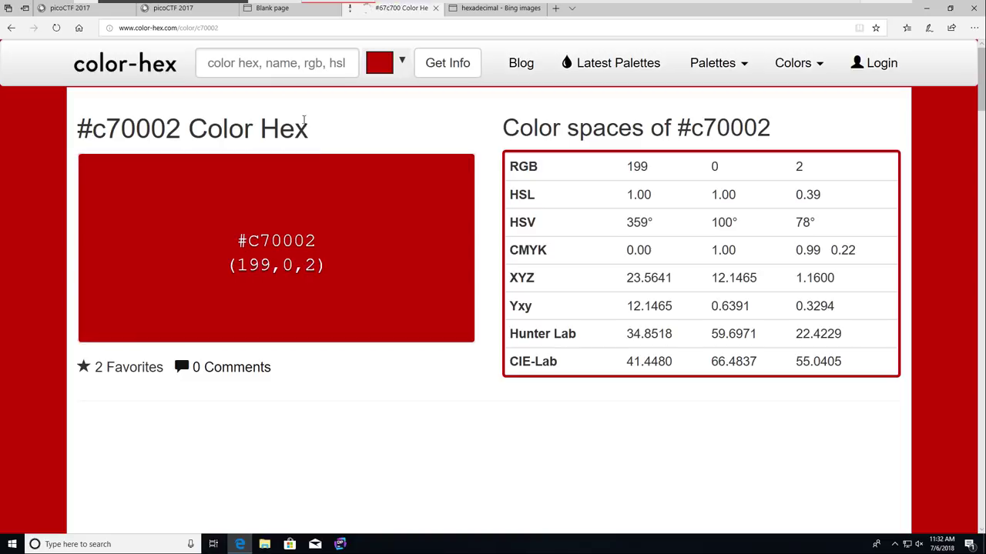
pyautogui.scroll(-4, 335, 174)
pyautogui.scroll(-2, 334, 176)
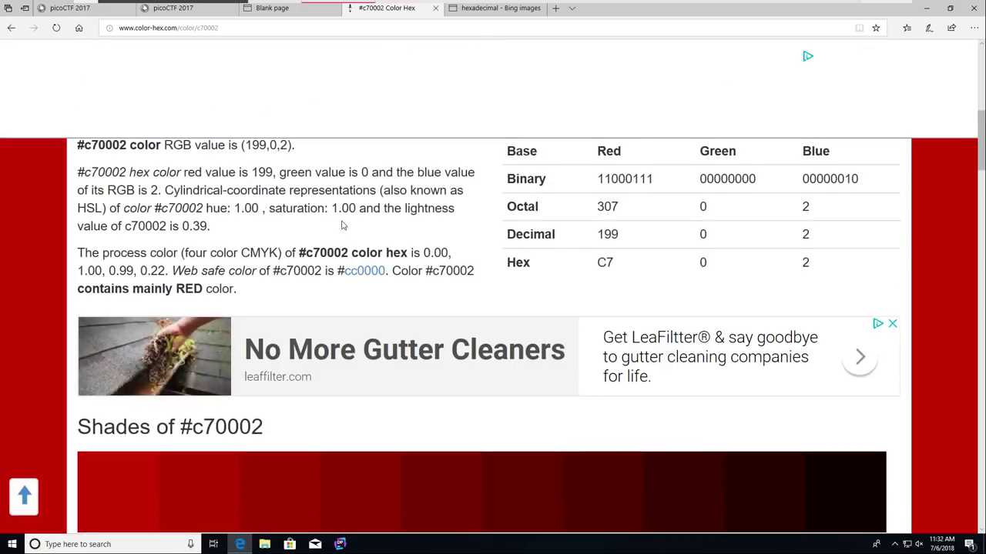
pyautogui.scroll(2, 341, 226)
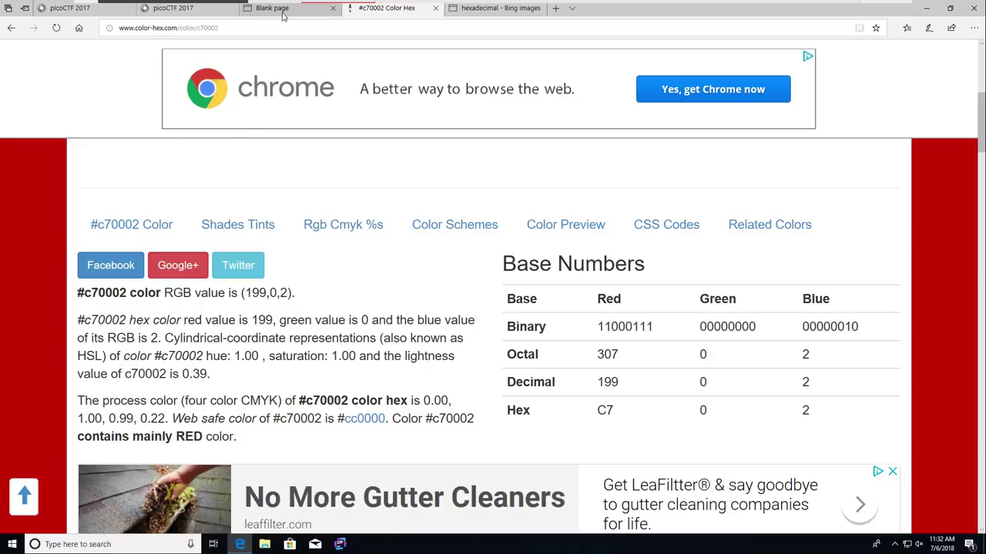
pyautogui.moveTo(194, 10)
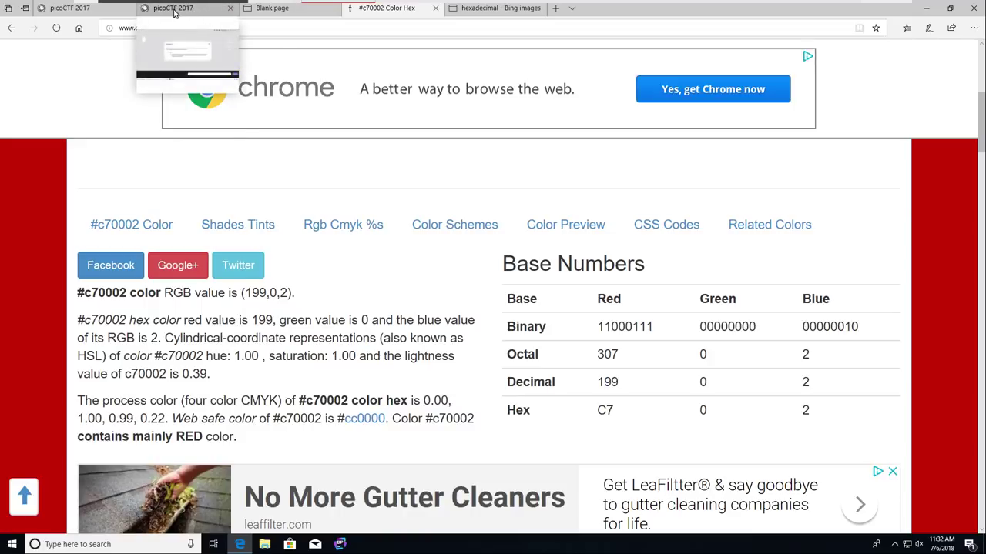
pyautogui.click(166, 11)
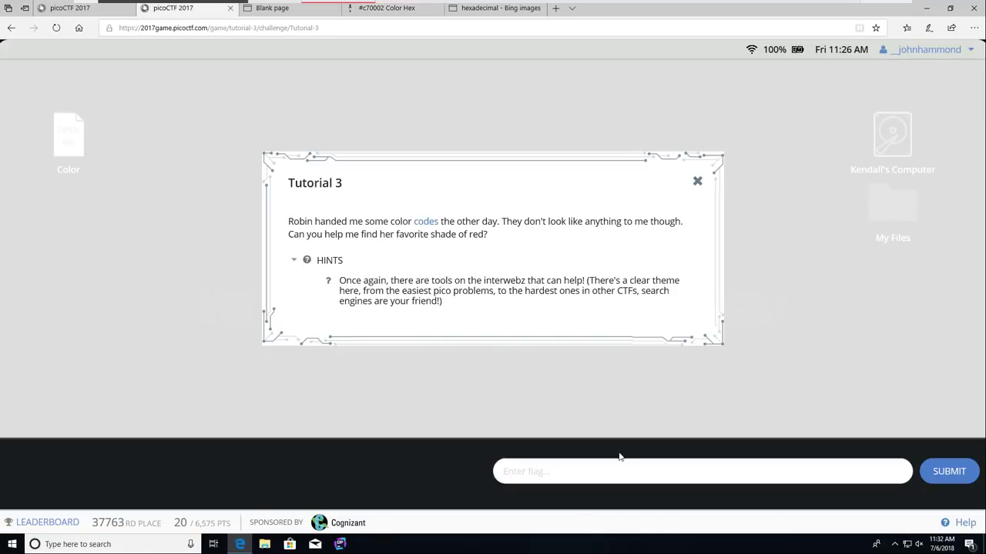
# Enter C70002 in the flag field and submit it.
pyautogui.click(563, 472)
pyautogui.write('C70002')
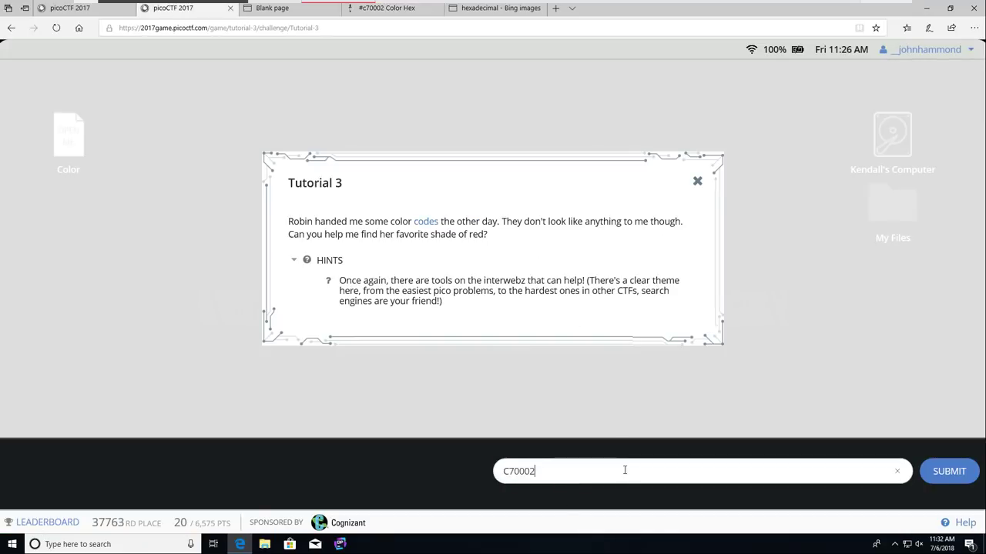
pyautogui.press('Return')
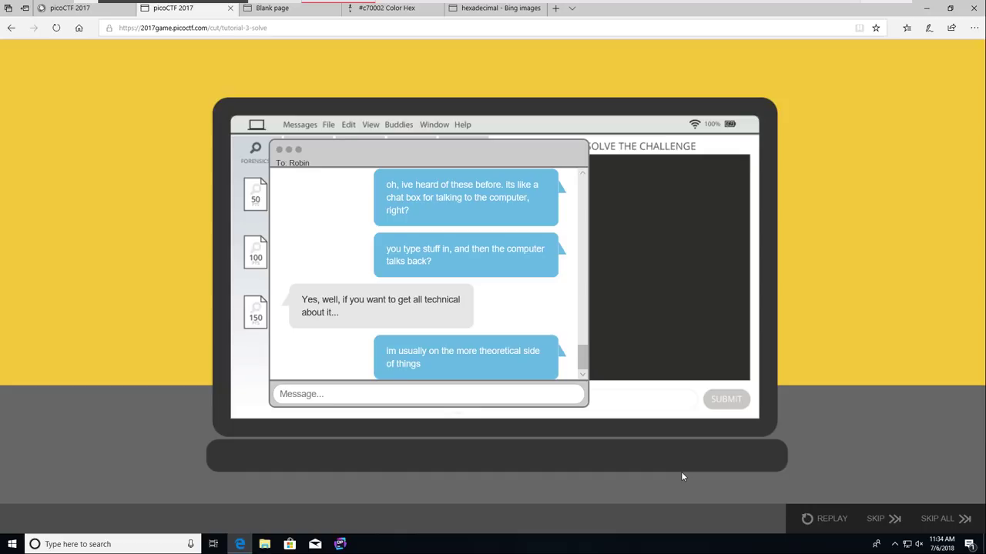
# Skip the Tutorial 3 solve cutscene to the Level 1 board, then minimize Edge to the desktop.
pyautogui.click(867, 523)
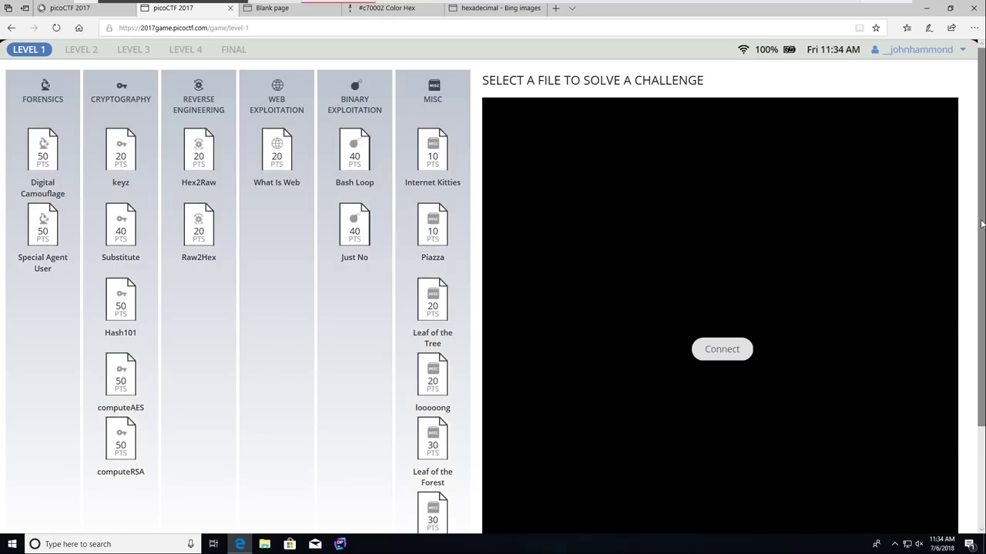
pyautogui.moveTo(982, 225)
pyautogui.mouseDown()
pyautogui.moveTo(982, 257)
pyautogui.moveTo(983, 225)
pyautogui.mouseUp()
pyautogui.click(927, 9)
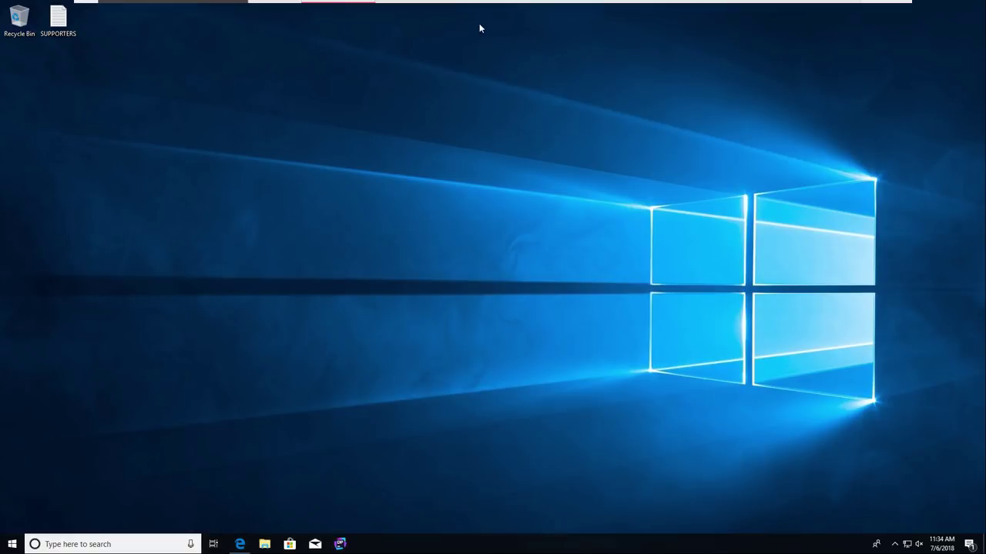
# Open the SUPPORTERS file in Notepad and stretch the window to the screen's right edge.
pyautogui.doubleClick(62, 23)
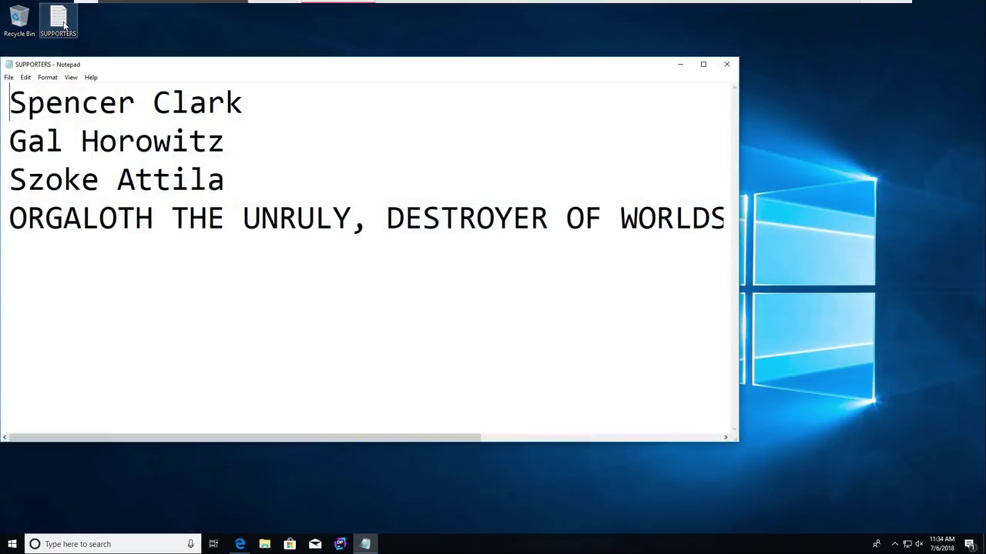
pyautogui.press('Down')
pyautogui.press('Down')
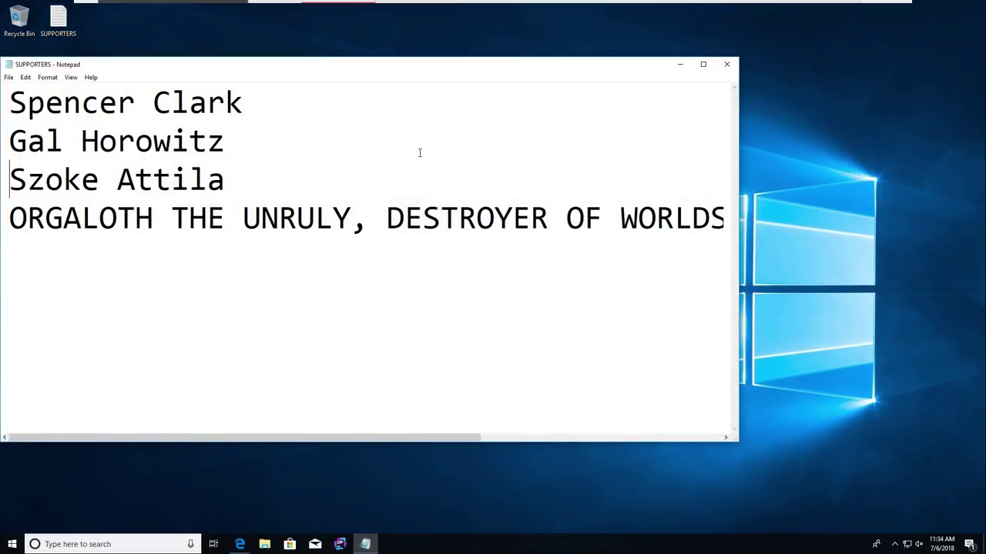
pyautogui.press('Down')
pyautogui.press('Right')
pyautogui.press('Right')
pyautogui.press('Right')
pyautogui.press('Right')
pyautogui.press('Right')
pyautogui.press('Right')
pyautogui.press('Right')
pyautogui.press('Right')
pyautogui.press('Right')
pyautogui.press('Right')
pyautogui.press('Right')
pyautogui.press('Right')
pyautogui.moveTo(739, 135); pyautogui.dragTo(977, 131)
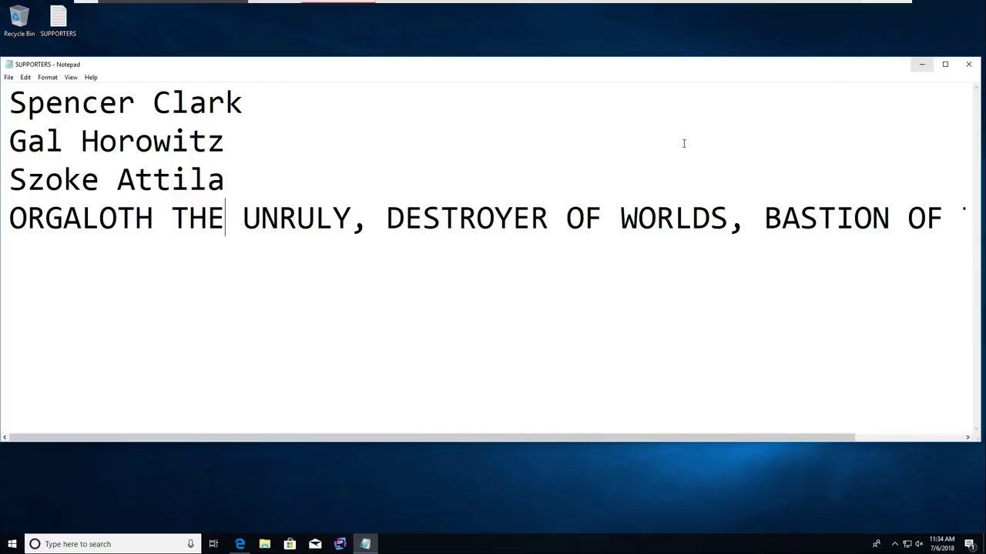
# Check the first line's ends, select all the text, then deselect back to the start.
pyautogui.press('Up')
pyautogui.press('Up')
pyautogui.press('Up')
pyautogui.press('End')
pyautogui.press('Home')
pyautogui.hotkey('ctrl', 'shift', 'End')
pyautogui.hotkey('ctrl', 'Home')
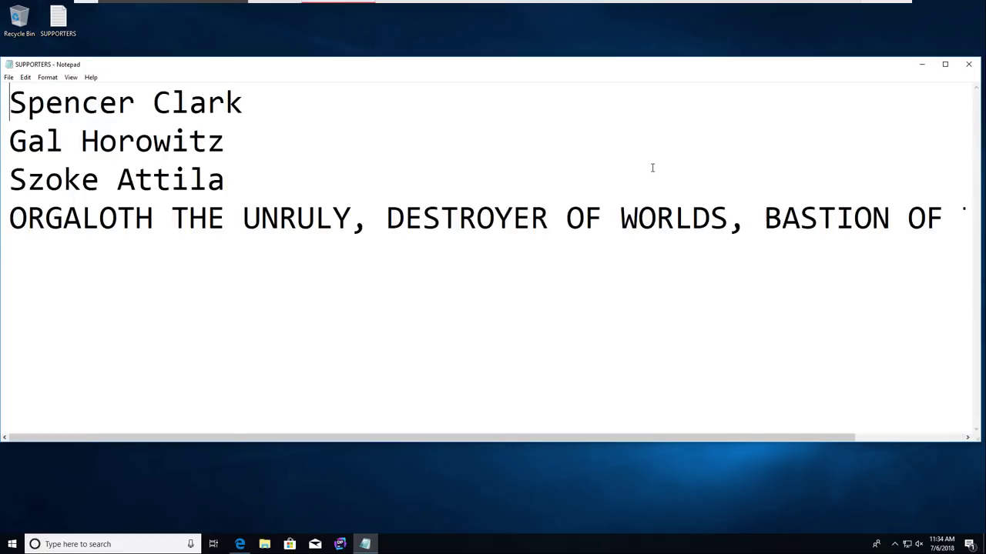